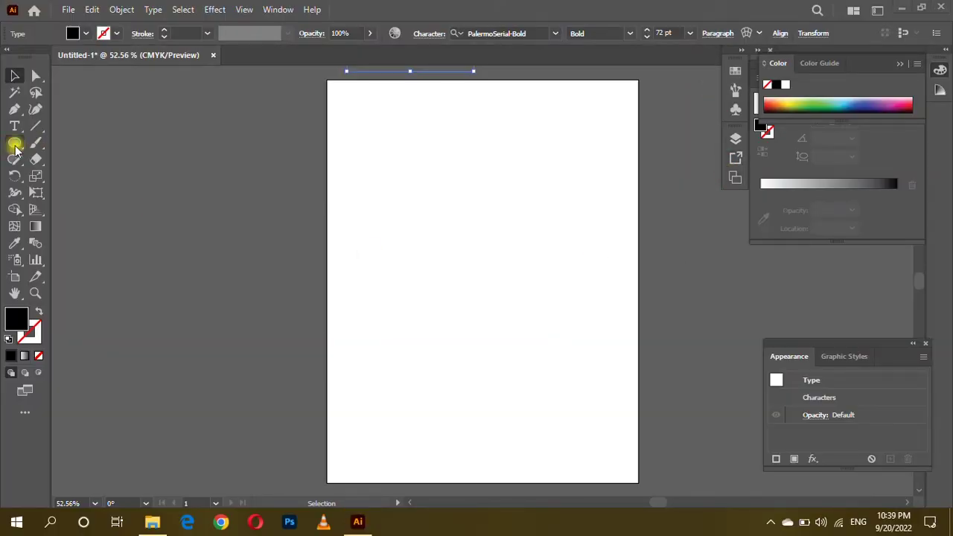
Draw a large black circle, about 520 pt wide, and centre it on the artboard.
{"action": "left_click", "coordinate": [15, 145]}
{"action": "left_click_drag", "start_coordinate": [378, 166], "coordinate": [585, 431]}
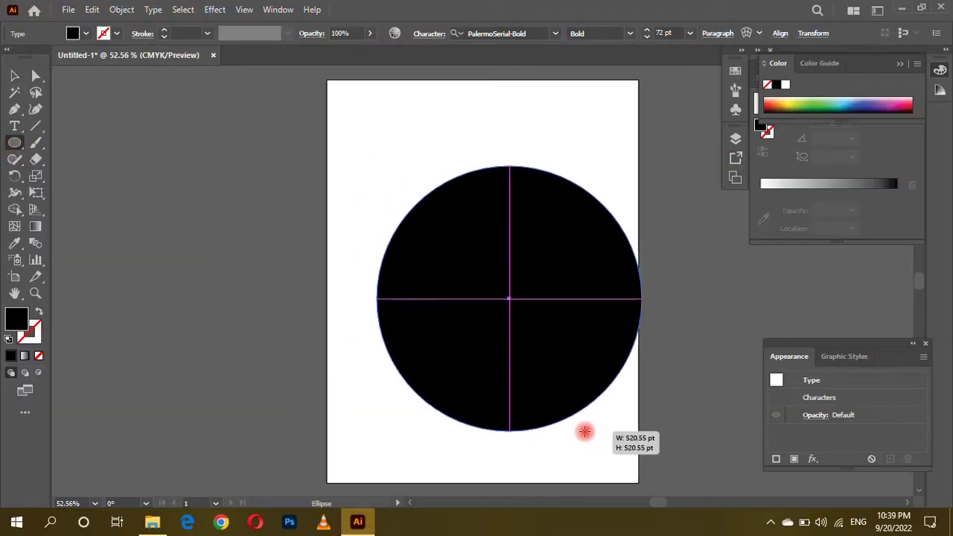
{"action": "left_click", "coordinate": [15, 75]}
{"action": "left_click_drag", "start_coordinate": [480, 285], "coordinate": [458, 269]}
{"action": "left_click", "coordinate": [102, 159]}
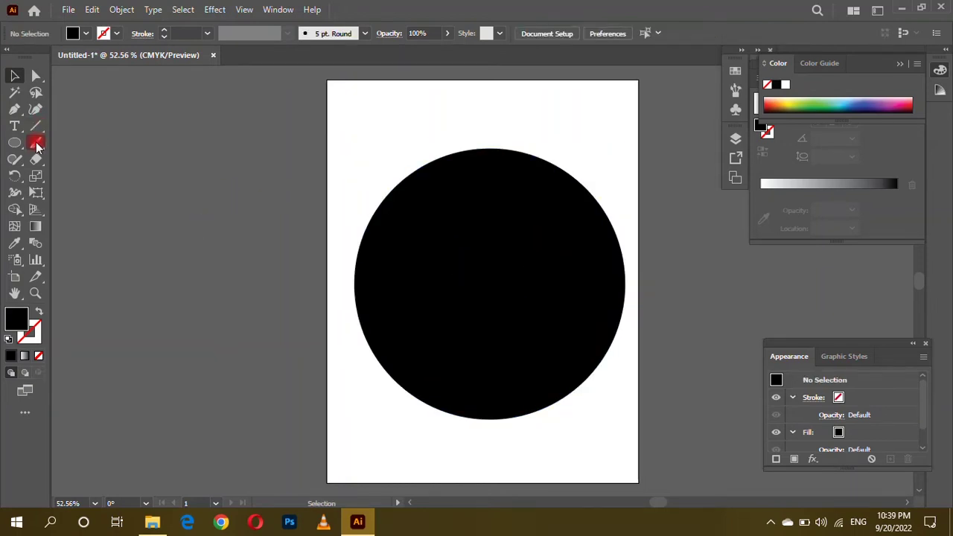
Cut the circle with two wavy Knife strokes, one near the top and one across the lower part.
{"action": "left_click_drag", "start_coordinate": [34, 165], "coordinate": [78, 195]}
{"action": "left_click_drag", "start_coordinate": [317, 260], "coordinate": [640, 268]}
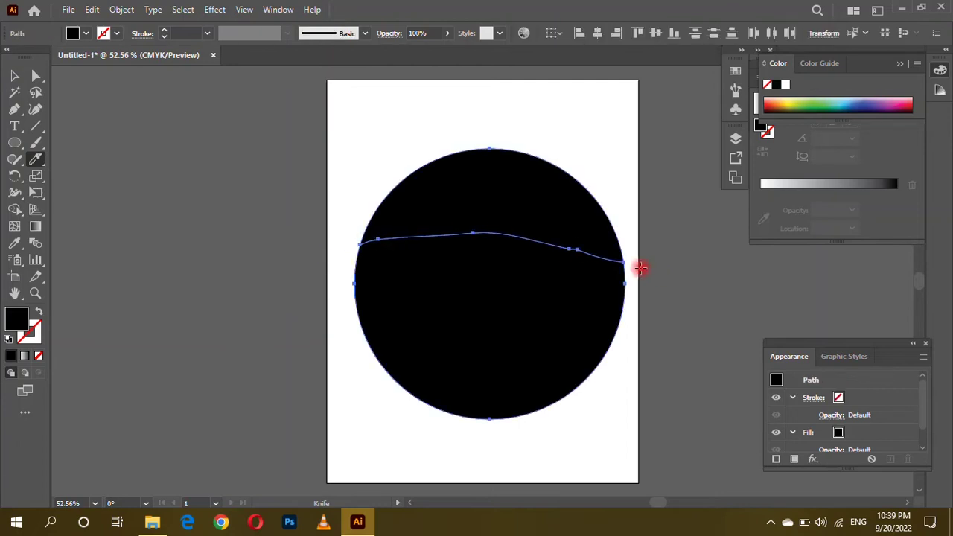
{"action": "left_click_drag", "start_coordinate": [288, 381], "coordinate": [713, 358]}
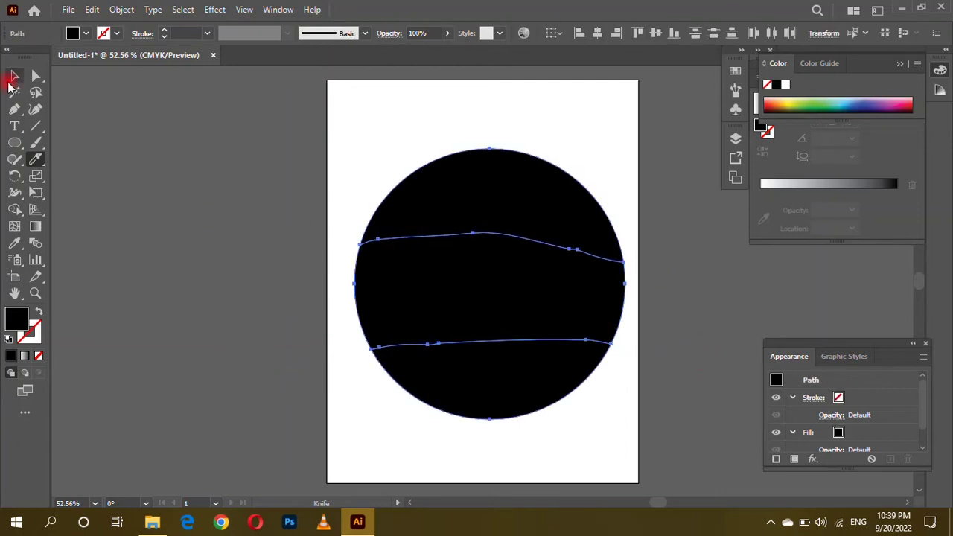
Pull the top slice up and the bottom slice down to open two gaps.
{"action": "left_click", "coordinate": [36, 75]}
{"action": "left_click_drag", "start_coordinate": [489, 216], "coordinate": [490, 207]}
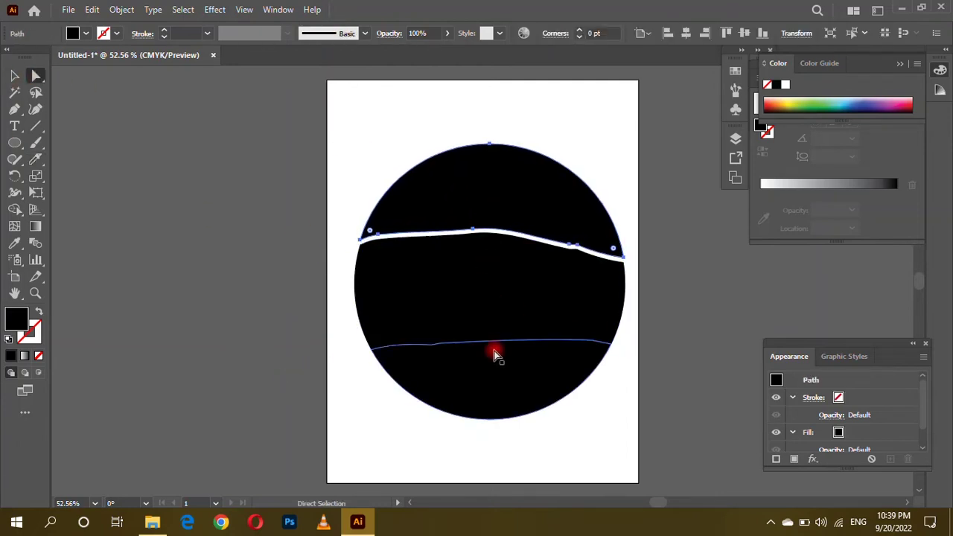
{"action": "left_click_drag", "start_coordinate": [499, 367], "coordinate": [497, 375]}
{"action": "left_click", "coordinate": [251, 256]}
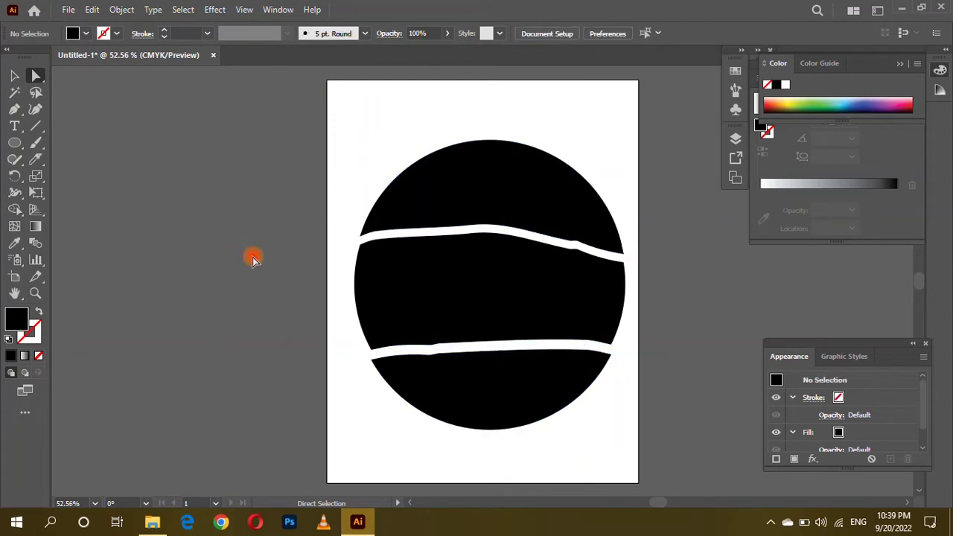
{"action": "scroll", "coordinate": [298, 257], "scroll_direction": "up", "scroll_amount": 3}
{"action": "key", "text": "ctrl+minus"}
Select the LIKE text and switch to the Typography workspace.
{"action": "scroll", "coordinate": [351, 215], "scroll_direction": "up", "scroll_amount": 3}
{"action": "left_click", "coordinate": [357, 131]}
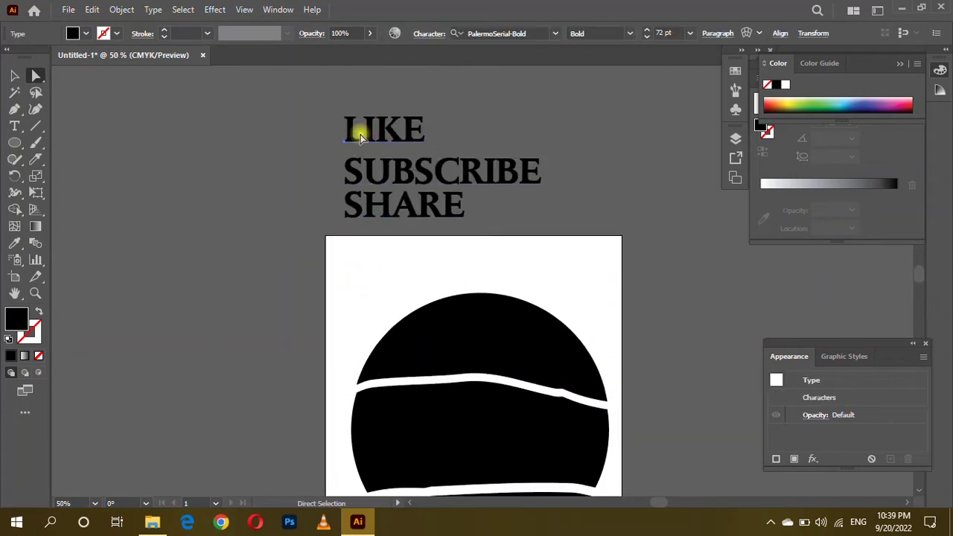
{"action": "left_click", "coordinate": [278, 9]}
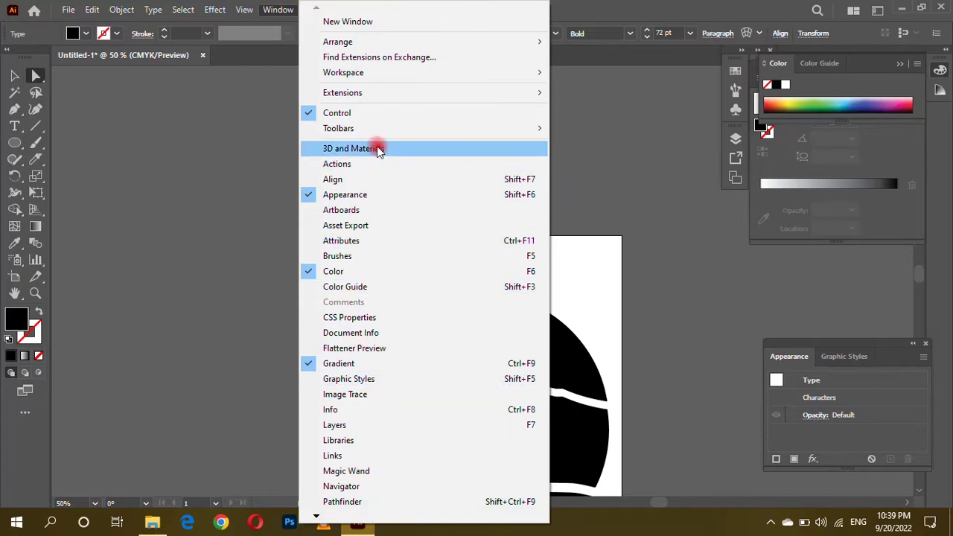
{"action": "mouse_move", "coordinate": [343, 72]}
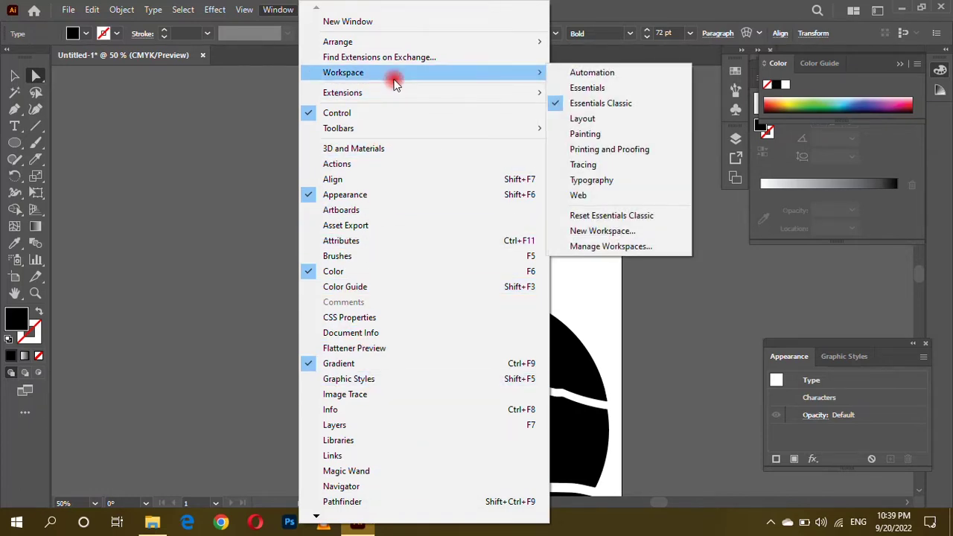
{"action": "left_click", "coordinate": [603, 180]}
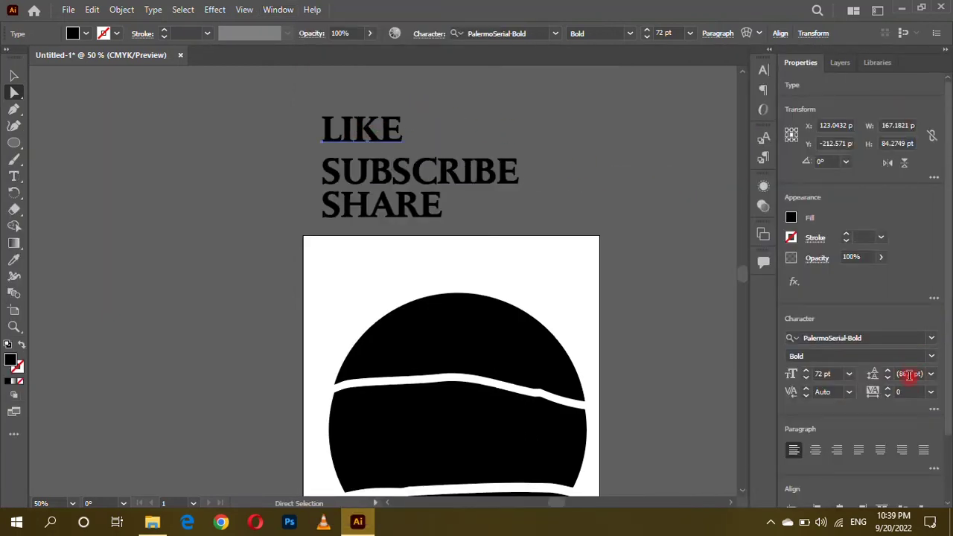
{"action": "scroll", "coordinate": [906, 392], "scroll_direction": "up", "scroll_amount": 1}
{"action": "type", "text": "100"}
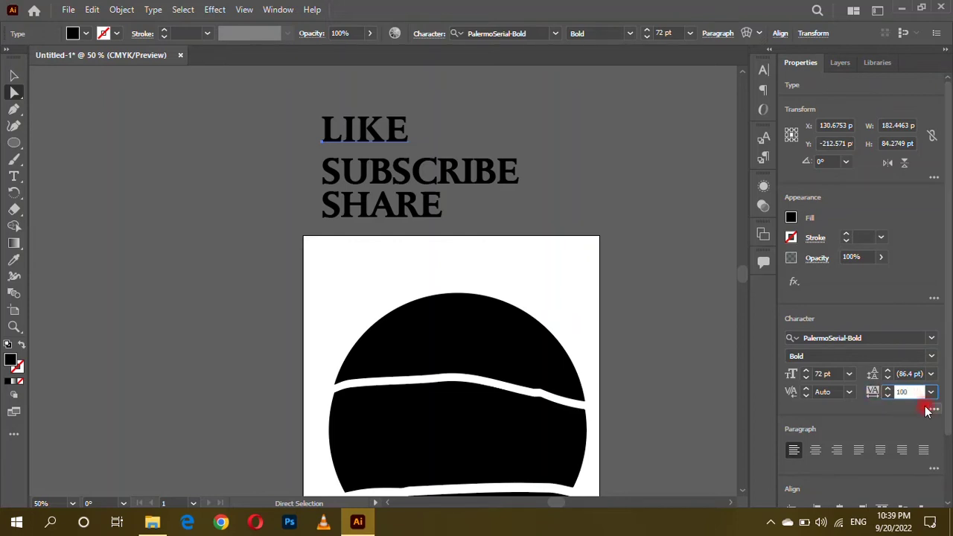
Set tracking to 100 on the LIKE, SUBSCRIBE and SHARE lines.
{"action": "key", "text": "Return"}
{"action": "left_click", "coordinate": [426, 178]}
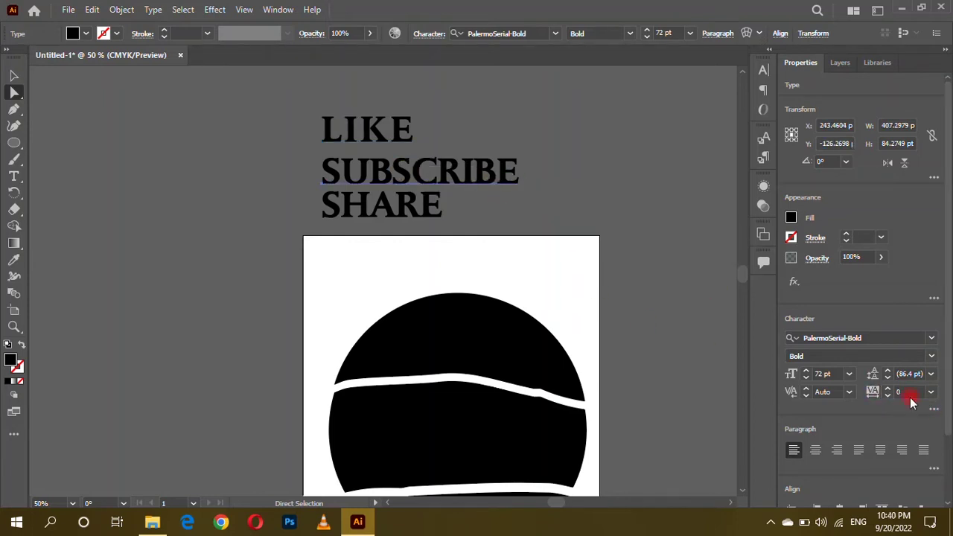
{"action": "type", "text": "1"}
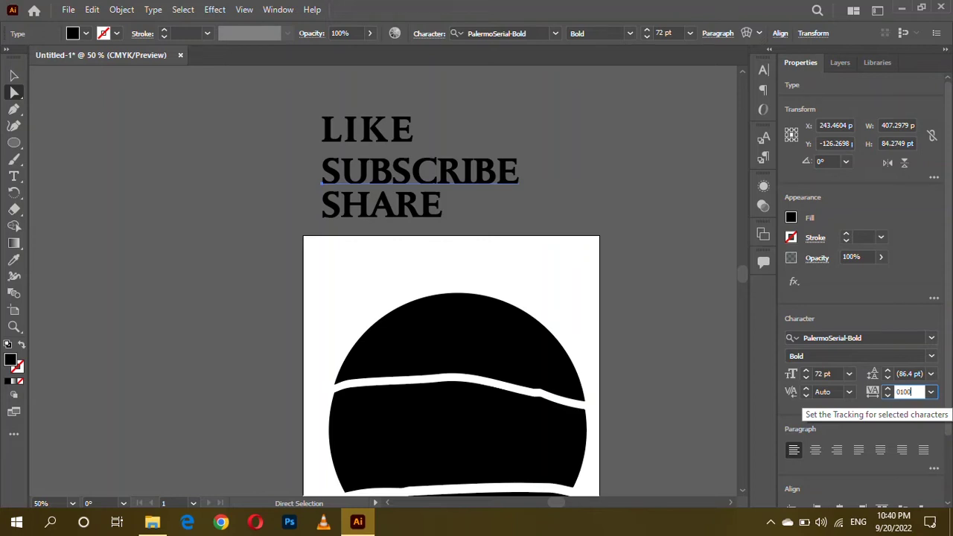
{"action": "type", "text": "0"}
{"action": "key", "text": "Return"}
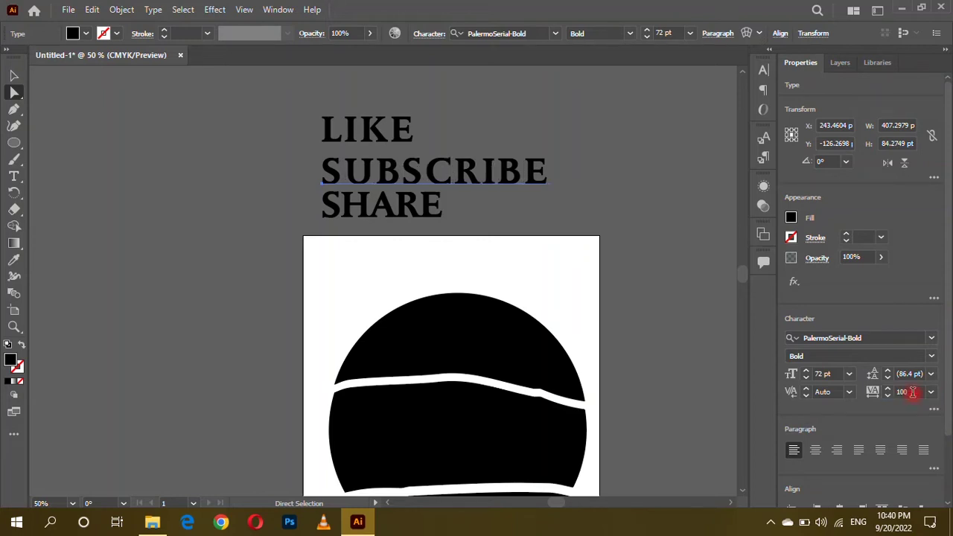
{"action": "left_click", "coordinate": [417, 228]}
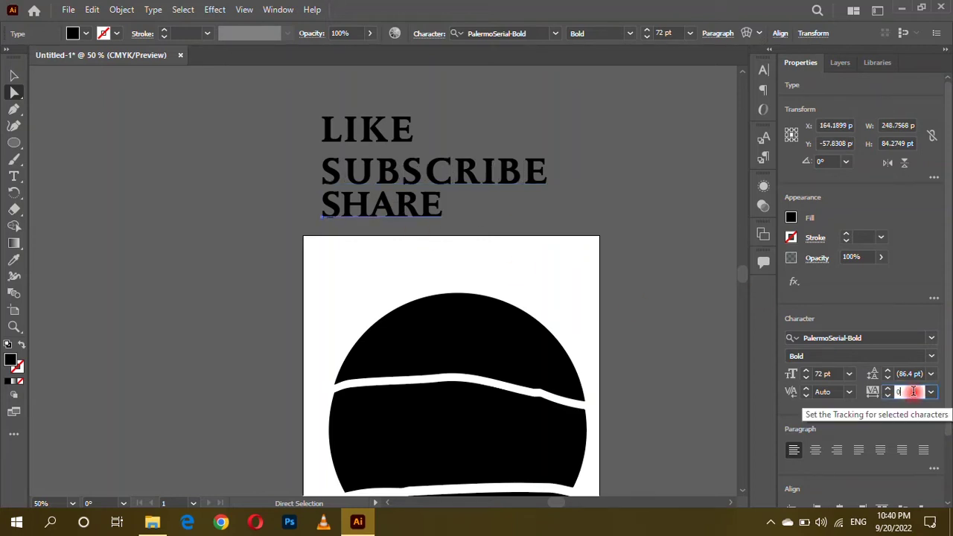
{"action": "key", "text": "Return"}
{"action": "left_click", "coordinate": [14, 75]}
{"action": "scroll", "coordinate": [297, 204], "scroll_direction": "down", "scroll_amount": 1}
{"action": "left_click", "coordinate": [330, 166]}
Envelope-warp LIKE into the top slice and SUBSCRIBE into the middle slice with Make with Top Object.
{"action": "left_click", "coordinate": [415, 279], "text": "shift"}
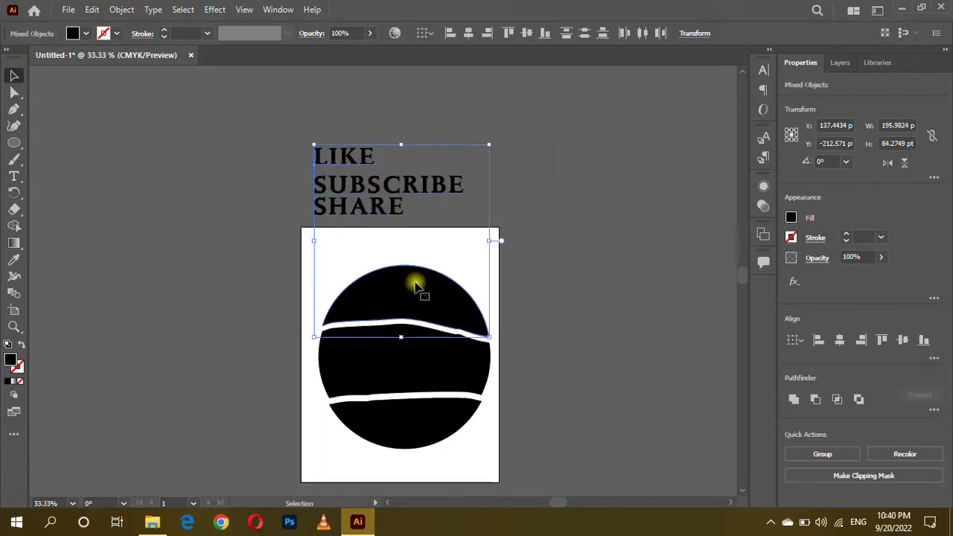
{"action": "key", "text": "ctrl+alt+c"}
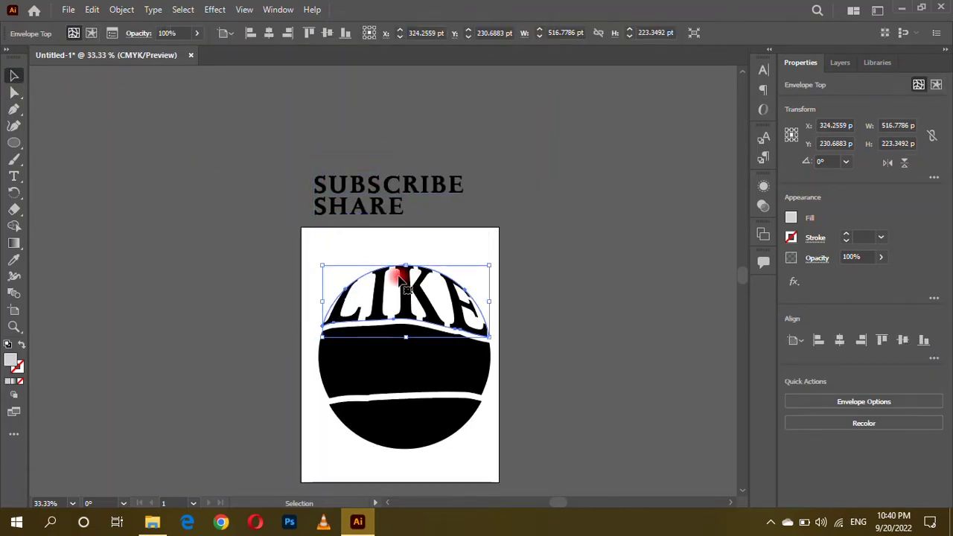
{"action": "left_click", "coordinate": [387, 186]}
{"action": "left_click", "coordinate": [405, 373]}
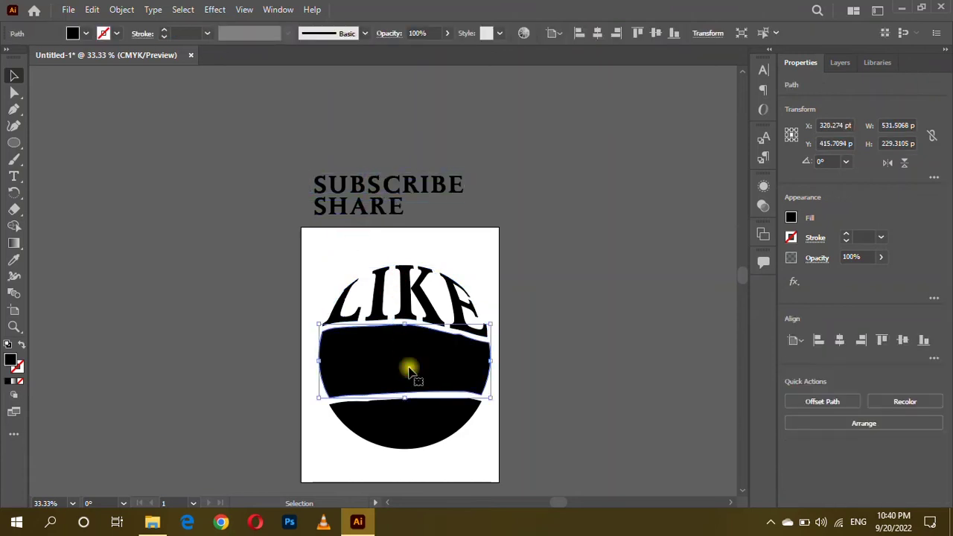
{"action": "left_click", "coordinate": [383, 186], "text": "shift"}
{"action": "key", "text": "ctrl+alt+c"}
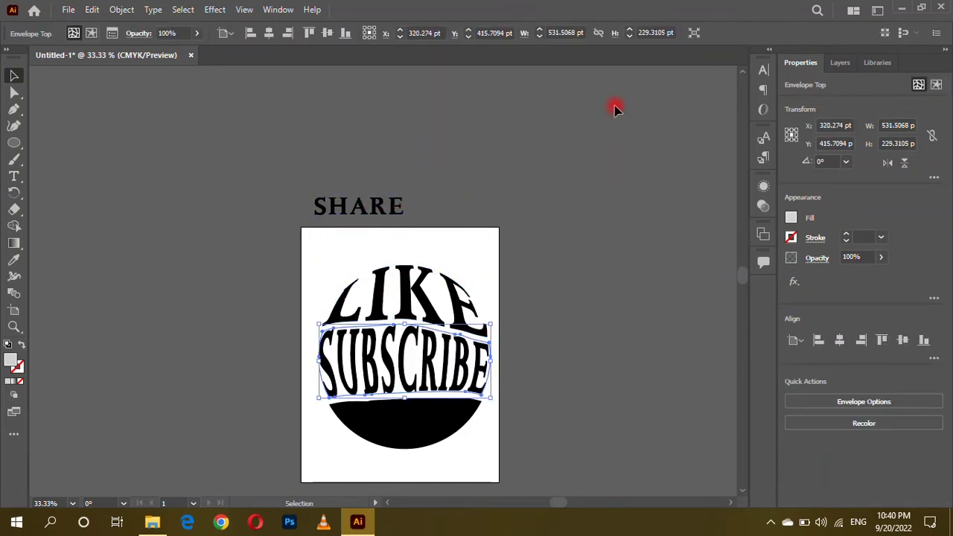
Envelope-warp SHARE into the bottom circle slice with Alt+Ctrl+C.
{"action": "left_click", "coordinate": [350, 207]}
{"action": "left_click", "coordinate": [395, 419], "text": "shift"}
{"action": "key", "text": "ctrl+alt+c"}
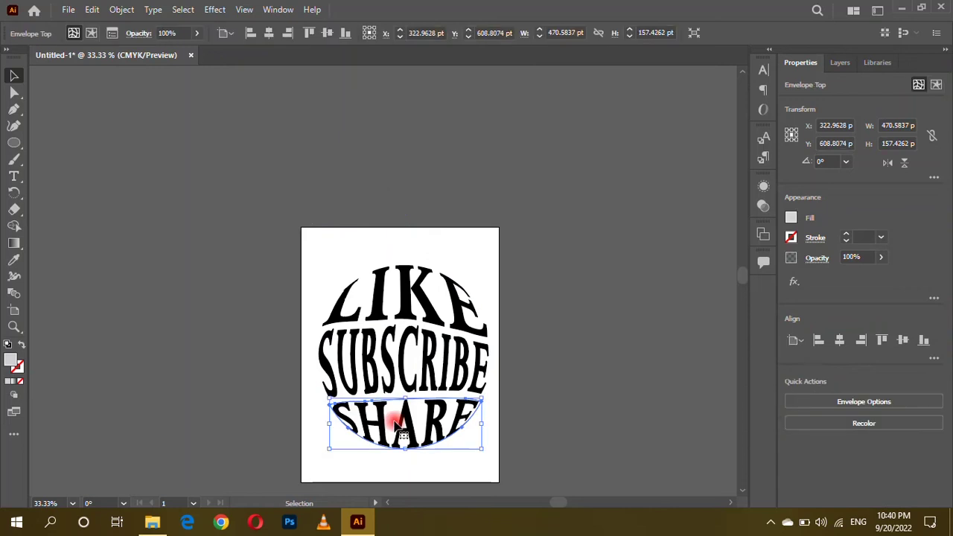
{"action": "left_click", "coordinate": [341, 472]}
{"action": "scroll", "coordinate": [365, 447], "scroll_direction": "up", "scroll_amount": 2}
{"action": "scroll", "coordinate": [351, 420], "scroll_direction": "up", "scroll_amount": 1}
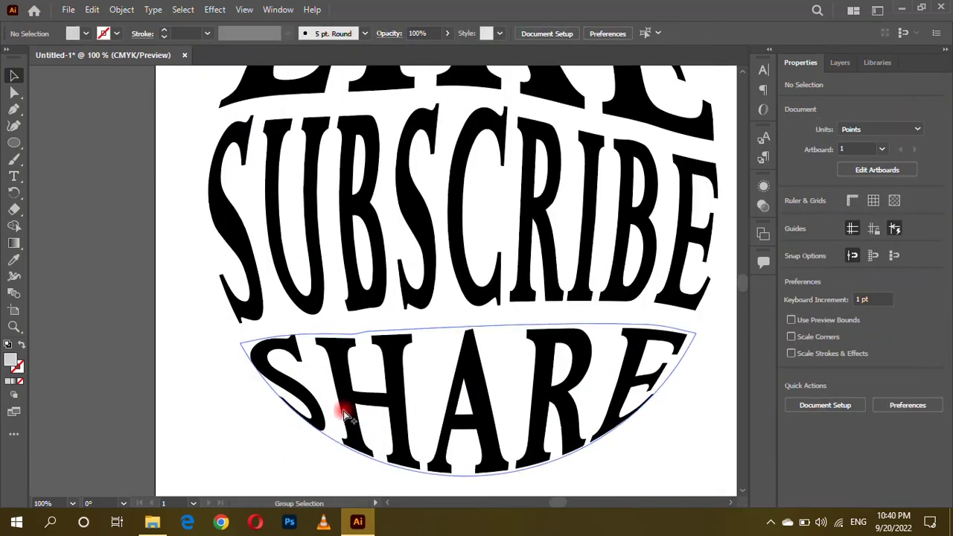
{"action": "scroll", "coordinate": [335, 417], "scroll_direction": "down", "scroll_amount": 2}
Reshape the SHARE envelope by dragging its lower-left and bottom-edge anchors.
{"action": "left_click", "coordinate": [305, 397]}
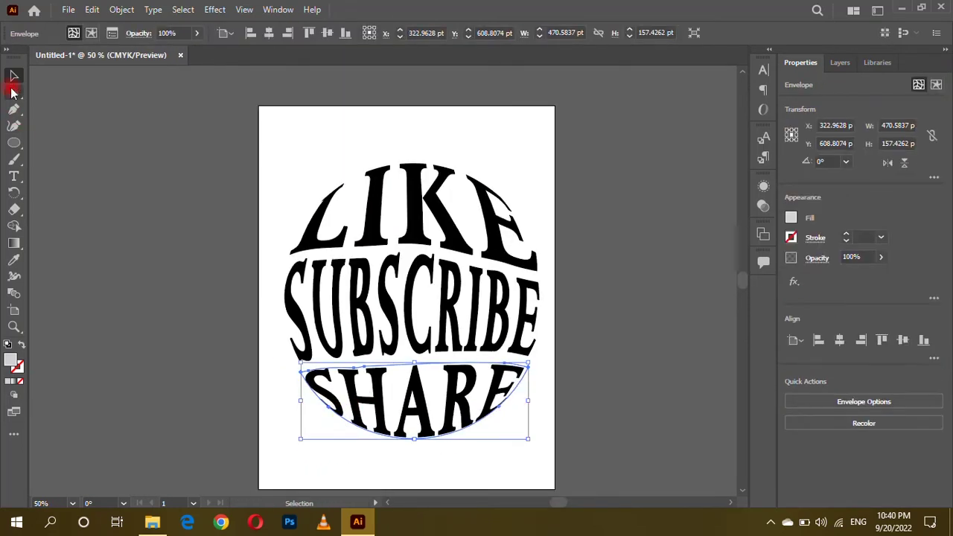
{"action": "left_click", "coordinate": [13, 93]}
{"action": "scroll", "coordinate": [313, 390], "scroll_direction": "up", "scroll_amount": 1}
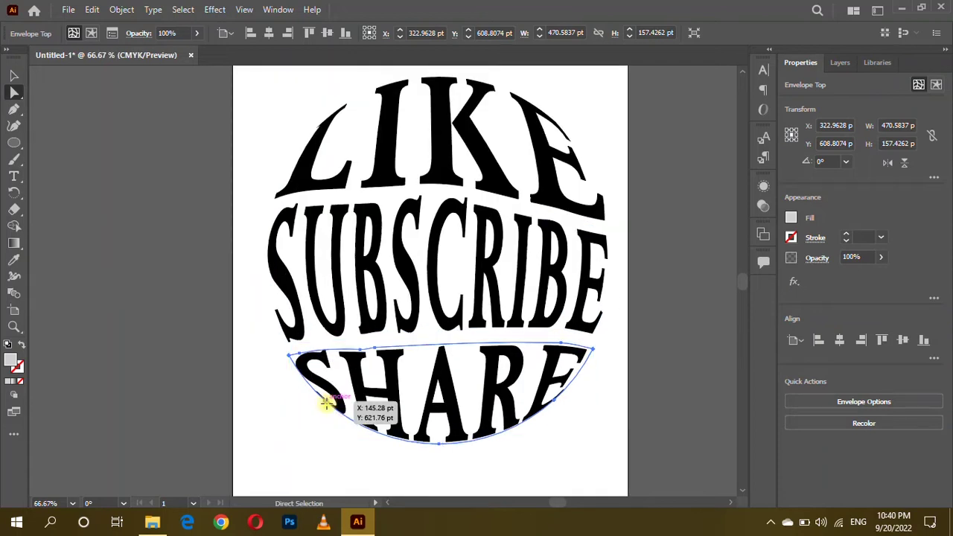
{"action": "left_click_drag", "start_coordinate": [327, 403], "coordinate": [305, 421]}
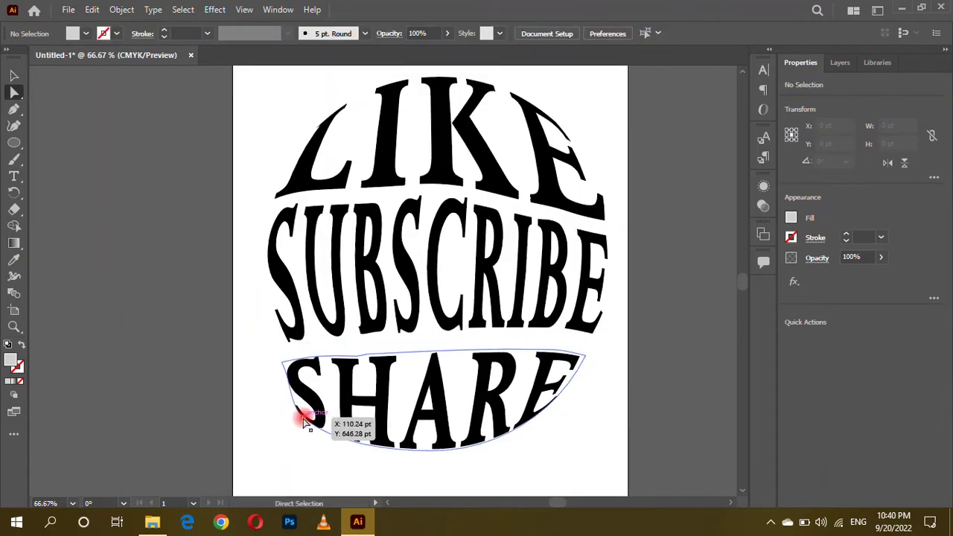
{"action": "mouse_move", "coordinate": [389, 388]}
{"action": "left_mouse_down"}
{"action": "mouse_move", "coordinate": [394, 380]}
{"action": "mouse_move", "coordinate": [432, 398]}
{"action": "left_mouse_up"}
{"action": "key", "text": "ctrl+minus"}
{"action": "key", "text": "ctrl+minus"}
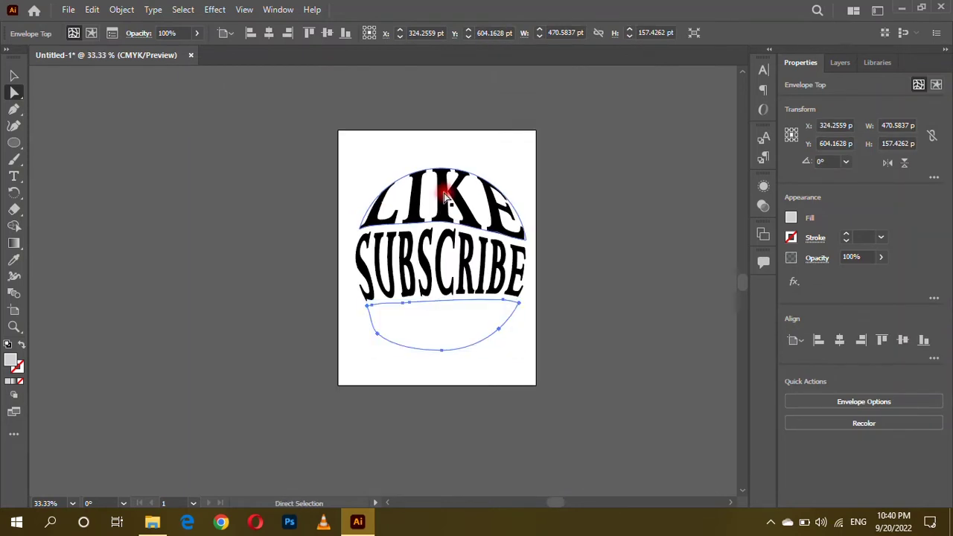
Scale all three warped words down together to about 156 × 170 pt.
{"action": "left_click", "coordinate": [13, 76]}
{"action": "left_click", "coordinate": [171, 206]}
{"action": "left_click", "coordinate": [430, 288]}
{"action": "scroll", "coordinate": [430, 288], "scroll_direction": "up", "scroll_amount": 2}
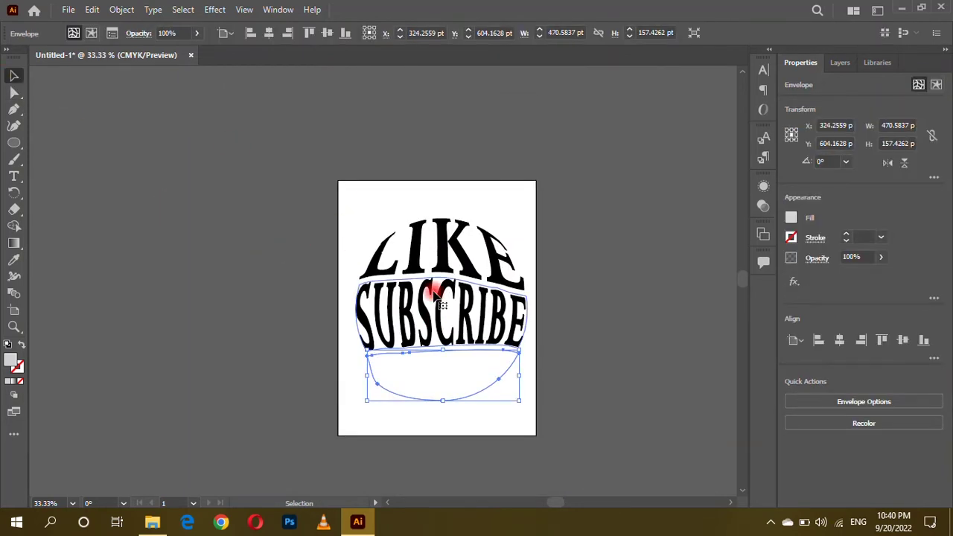
{"action": "left_click", "coordinate": [560, 386]}
{"action": "left_click_drag", "start_coordinate": [264, 140], "coordinate": [574, 438]}
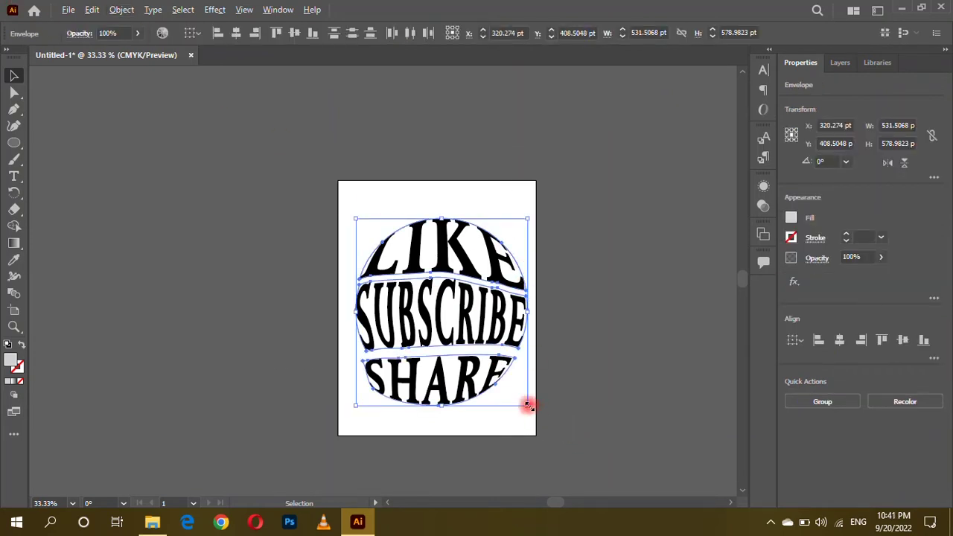
{"action": "left_click_drag", "start_coordinate": [527, 406], "coordinate": [471, 320]}
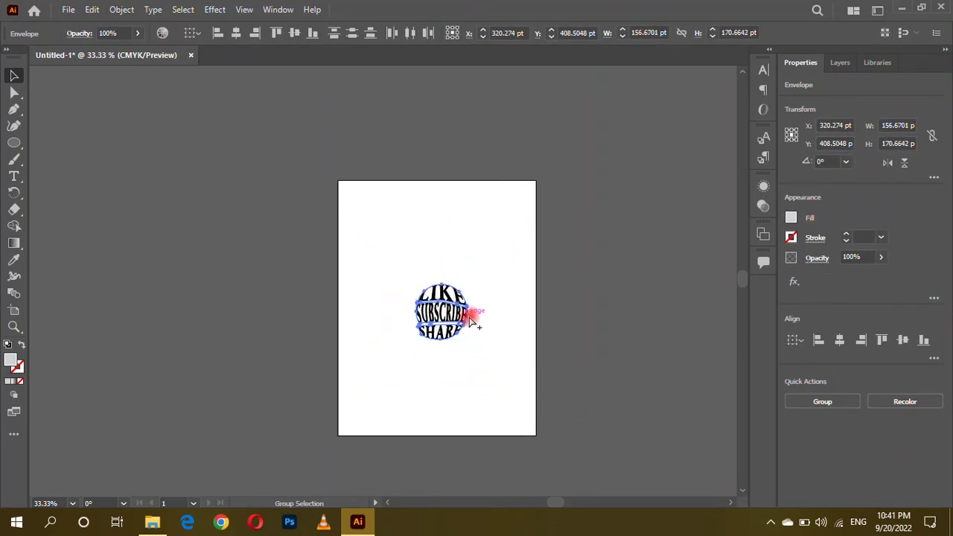
Expand the warped lettering into a plain group of shapes with Object > Expand.
{"action": "key", "text": "ctrl+1"}
{"action": "left_click", "coordinate": [335, 249]}
{"action": "left_click", "coordinate": [436, 366]}
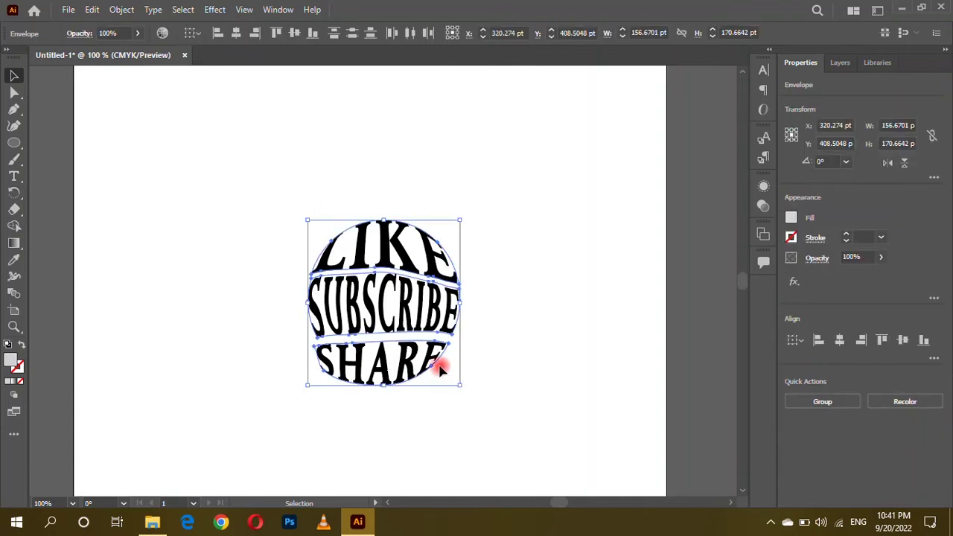
{"action": "left_click", "coordinate": [121, 10]}
{"action": "left_click", "coordinate": [201, 171]}
{"action": "left_click", "coordinate": [441, 341]}
Nudge the lettering group slightly, then make an enlarged copy about 488 pt wide around it.
{"action": "left_click", "coordinate": [457, 162]}
{"action": "left_click", "coordinate": [349, 233]}
{"action": "mouse_move", "coordinate": [412, 354]}
{"action": "left_mouse_down"}
{"action": "mouse_move", "coordinate": [417, 359]}
{"action": "mouse_move", "coordinate": [405, 351]}
{"action": "left_mouse_up"}
{"action": "scroll", "coordinate": [405, 351], "scroll_direction": "down", "scroll_amount": 2}
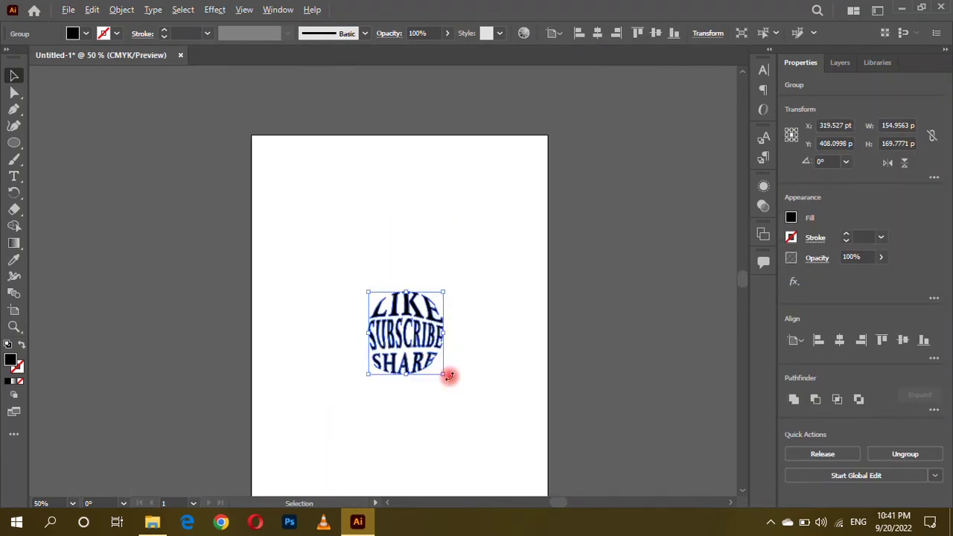
{"action": "left_click_drag", "start_coordinate": [443, 375], "coordinate": [525, 461]}
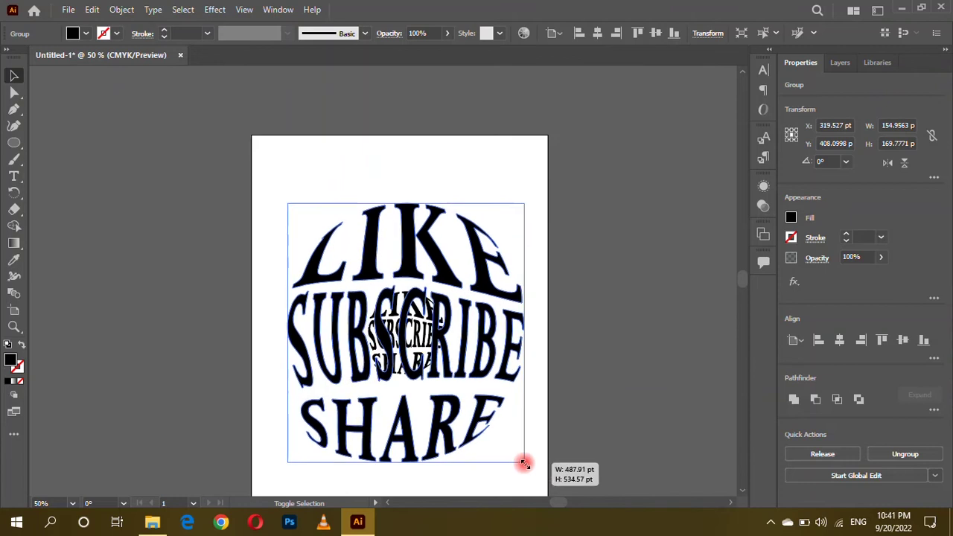
{"action": "double_click", "coordinate": [19, 360]}
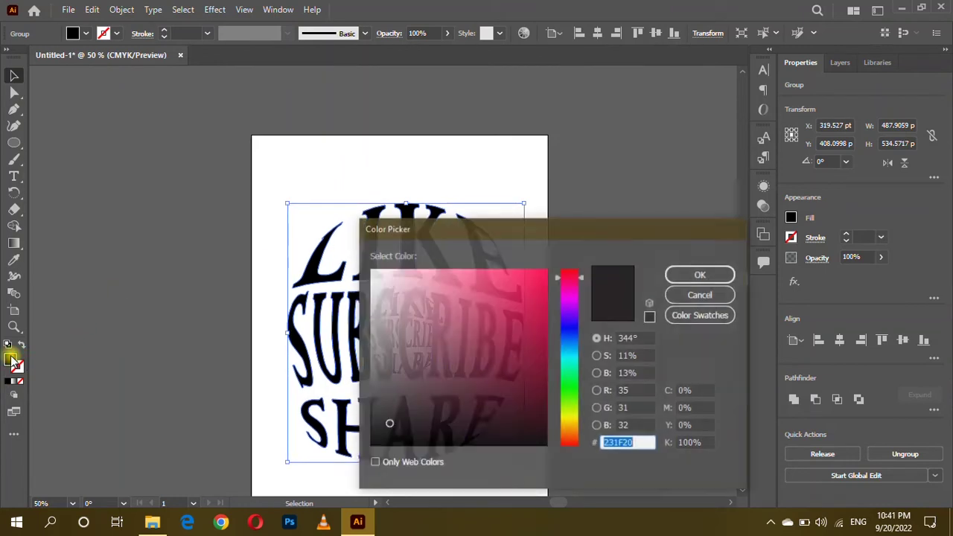
Try several blue fills on the enlarged lettering copy in the Color Picker.
{"action": "left_click", "coordinate": [571, 356]}
{"action": "left_click_drag", "start_coordinate": [544, 294], "coordinate": [548, 321]}
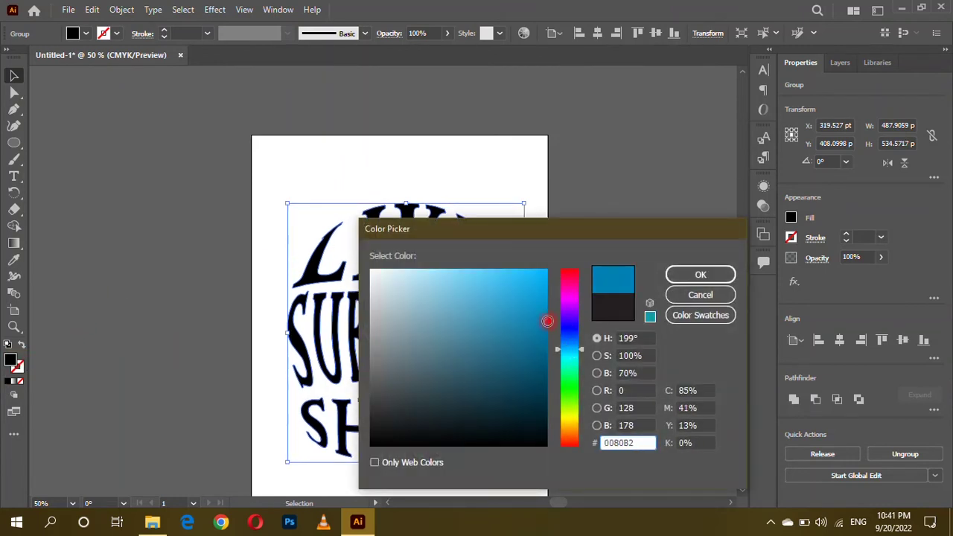
{"action": "left_click", "coordinate": [680, 276]}
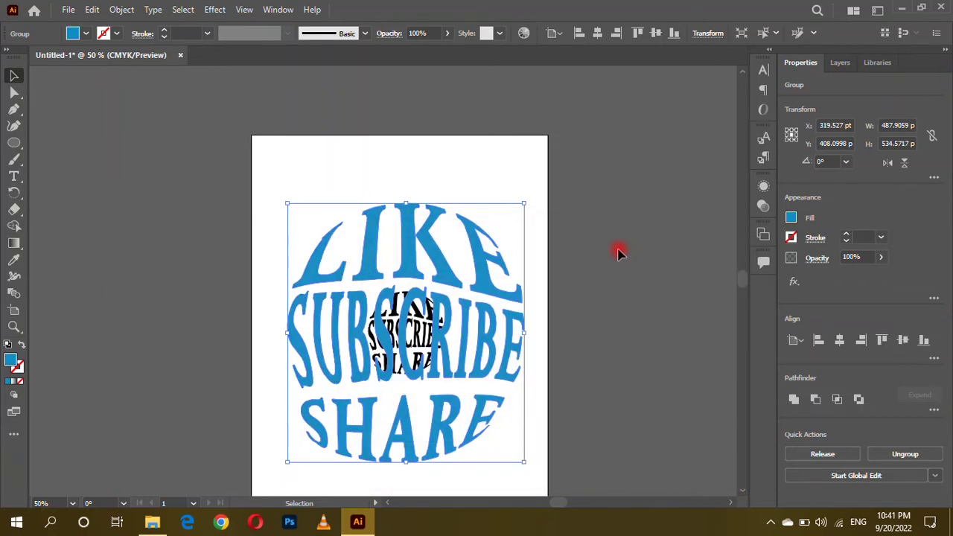
{"action": "scroll", "coordinate": [604, 223], "scroll_direction": "down", "scroll_amount": 2}
{"action": "double_click", "coordinate": [9, 360]}
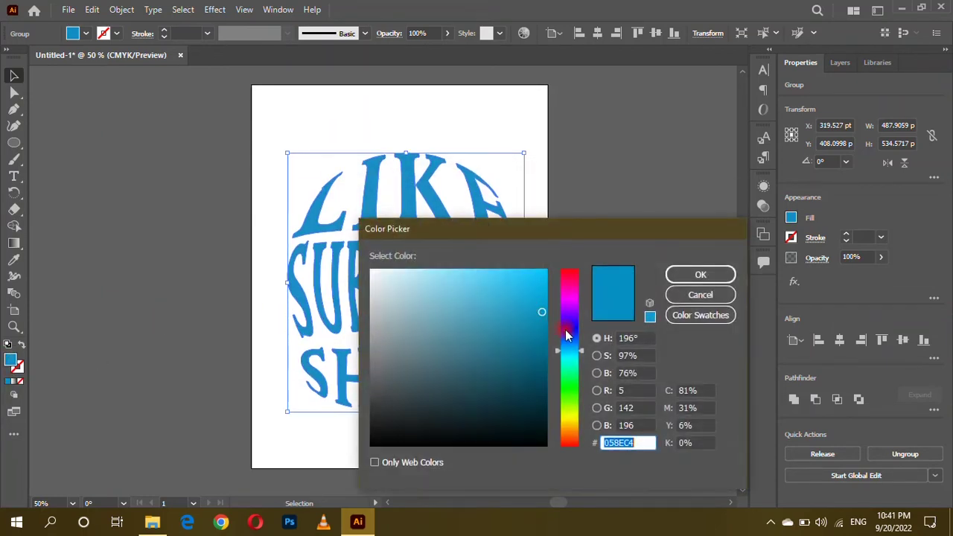
{"action": "left_click", "coordinate": [568, 330]}
{"action": "left_click", "coordinate": [545, 281]}
{"action": "left_click", "coordinate": [547, 315]}
{"action": "left_click", "coordinate": [678, 274]}
Change the enlarged copy's fill to pure red FF0000 and select both lettering copies.
{"action": "double_click", "coordinate": [9, 360]}
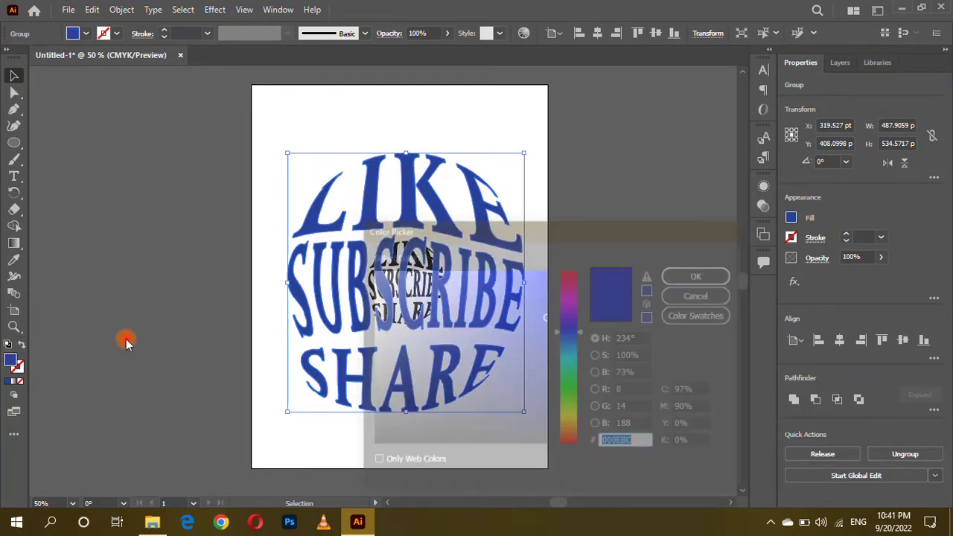
{"action": "left_click", "coordinate": [546, 272]}
{"action": "left_click_drag", "start_coordinate": [557, 327], "coordinate": [581, 446]}
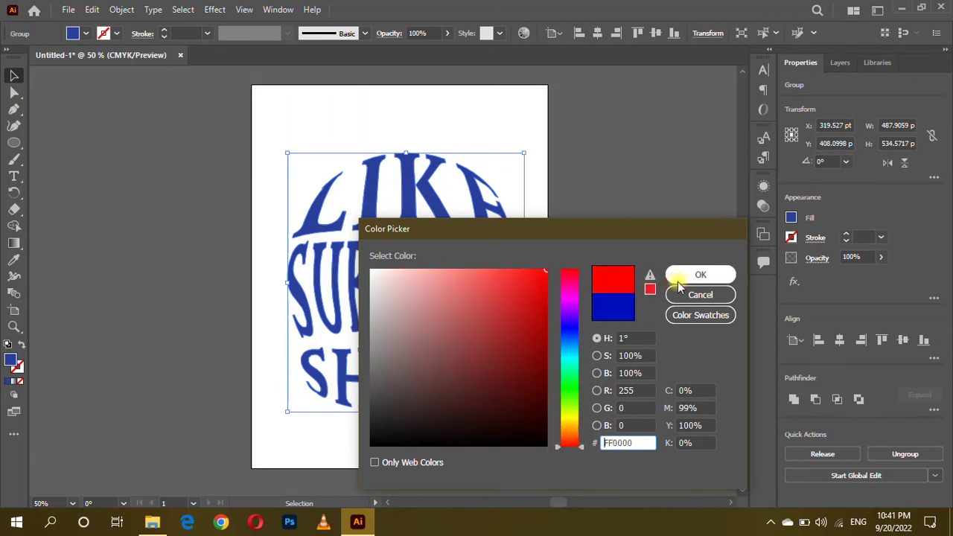
{"action": "left_click", "coordinate": [675, 274]}
{"action": "left_click", "coordinate": [57, 89]}
{"action": "left_click", "coordinate": [488, 365]}
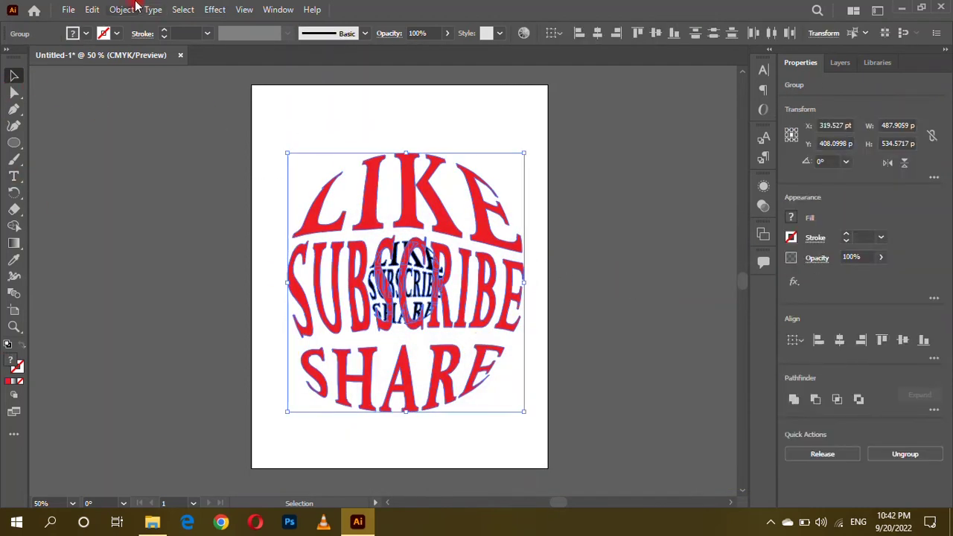
Blend the large red and small dark lettering copies using Specified Steps of 200.
{"action": "left_click", "coordinate": [121, 9]}
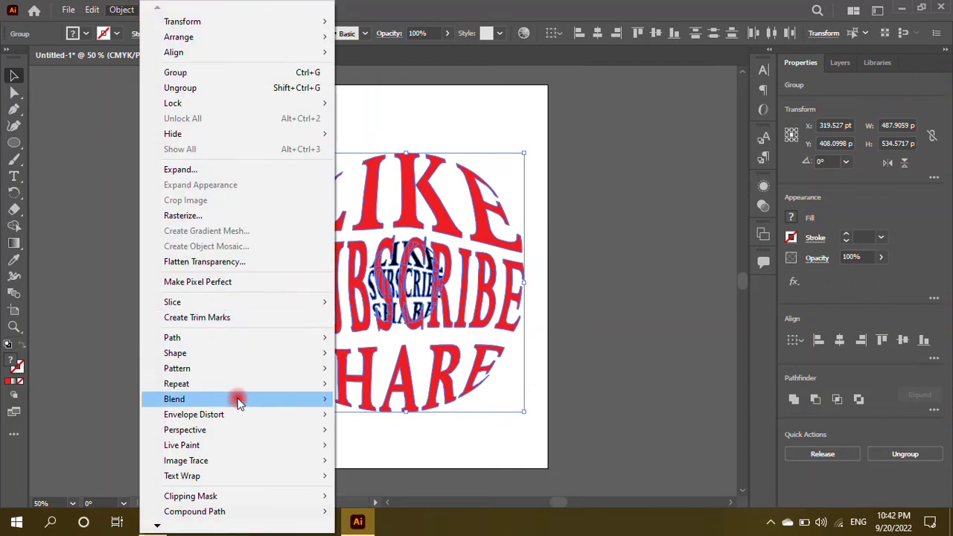
{"action": "left_click", "coordinate": [367, 398]}
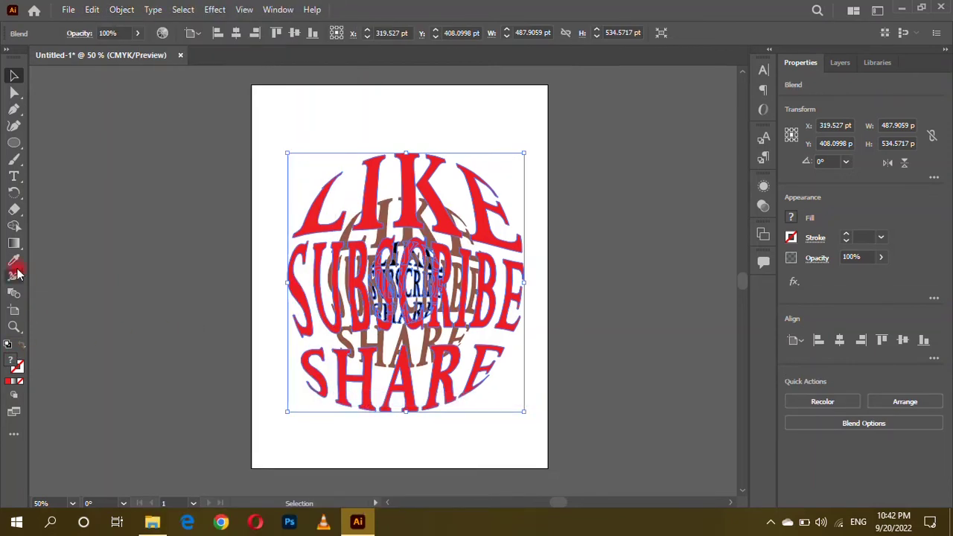
{"action": "double_click", "coordinate": [16, 291]}
{"action": "left_click", "coordinate": [206, 292]}
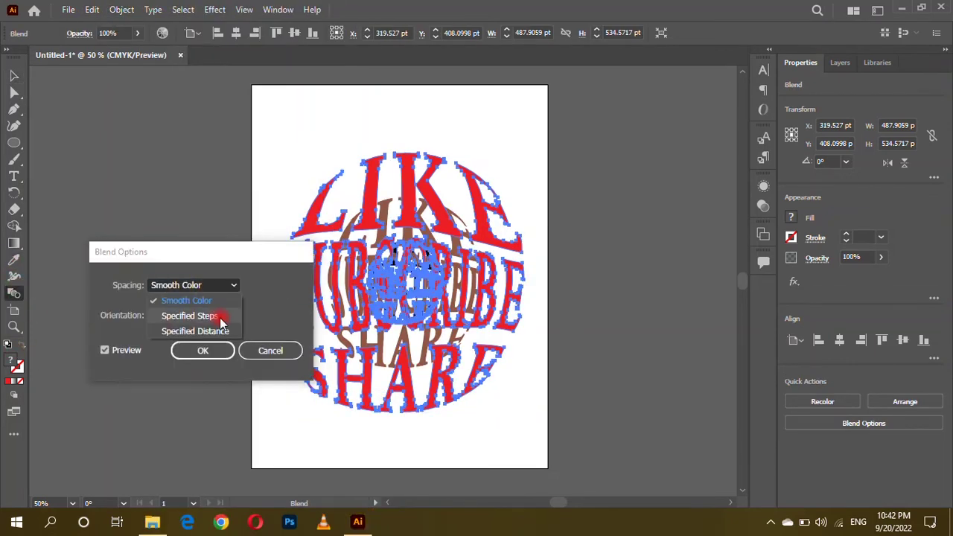
{"action": "left_click", "coordinate": [219, 318]}
{"action": "key", "text": "Return"}
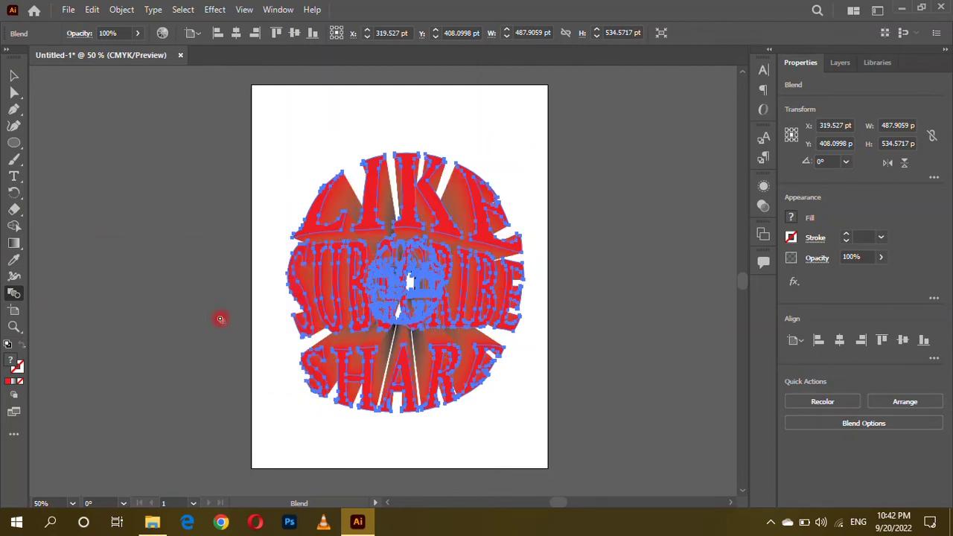
{"action": "left_click", "coordinate": [14, 76]}
{"action": "left_click", "coordinate": [144, 234]}
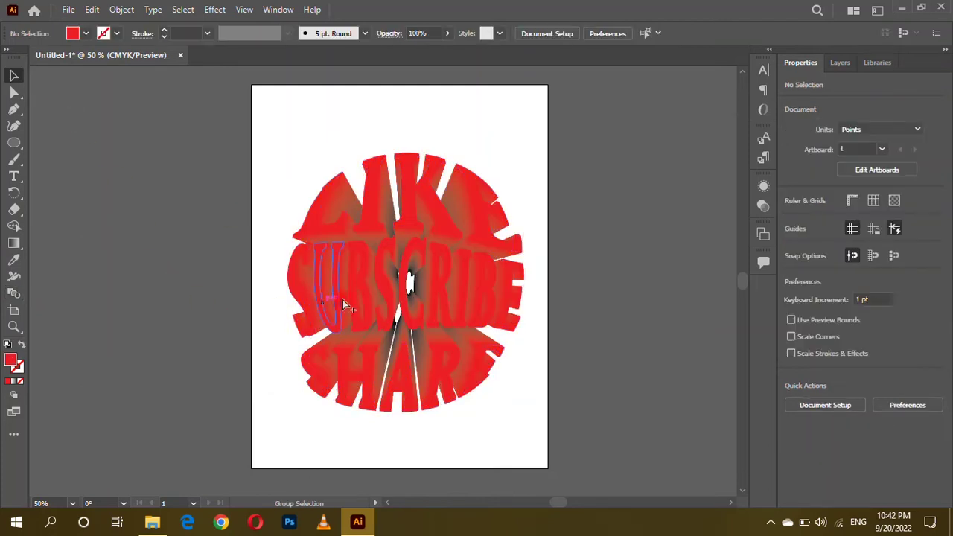
{"action": "scroll", "coordinate": [437, 266], "scroll_direction": "down", "scroll_amount": 1}
{"action": "scroll", "coordinate": [445, 286], "scroll_direction": "down", "scroll_amount": 1}
{"action": "scroll", "coordinate": [442, 281], "scroll_direction": "up", "scroll_amount": 1}
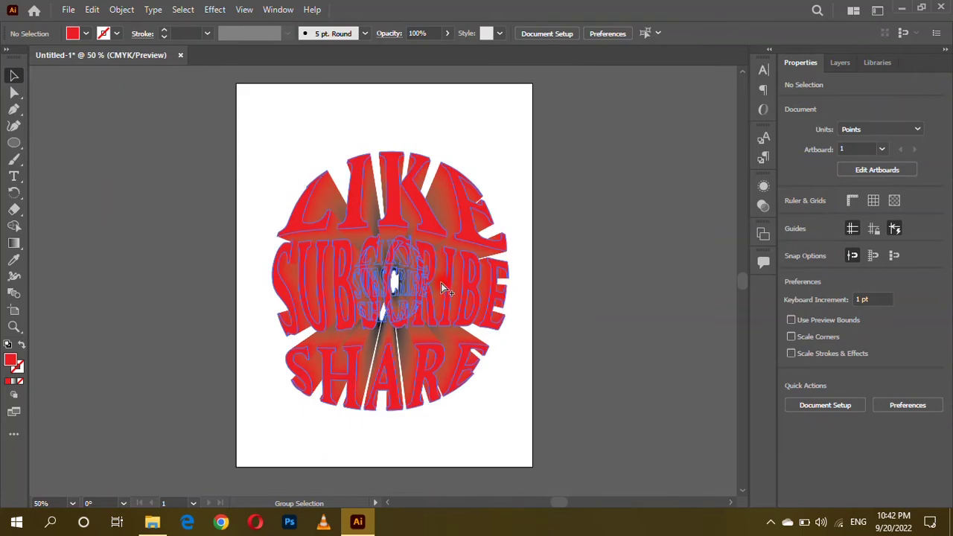
Give the blended lettering a 1 pt stroke in muted dark red 874549.
{"action": "left_click", "coordinate": [397, 266]}
{"action": "left_click", "coordinate": [20, 373]}
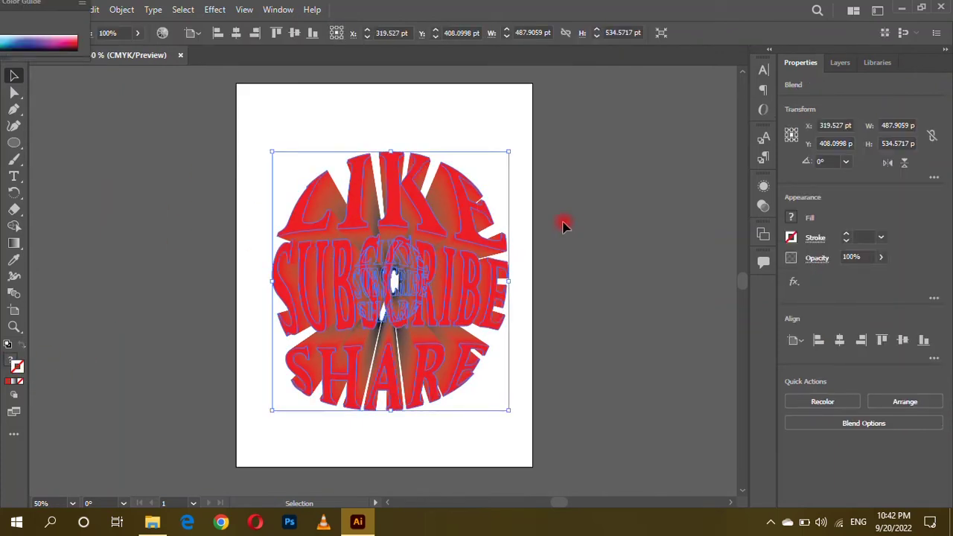
{"action": "left_click", "coordinate": [7, 383]}
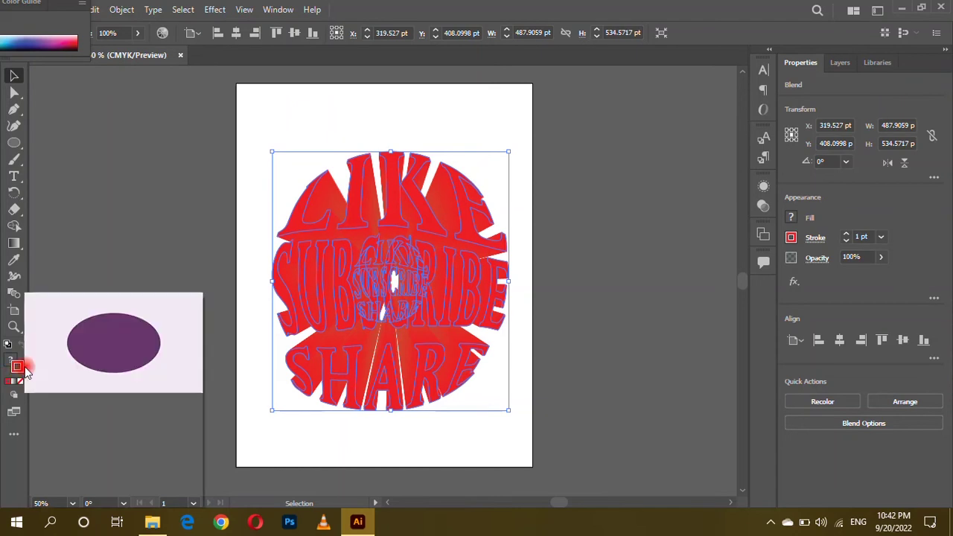
{"action": "double_click", "coordinate": [18, 371]}
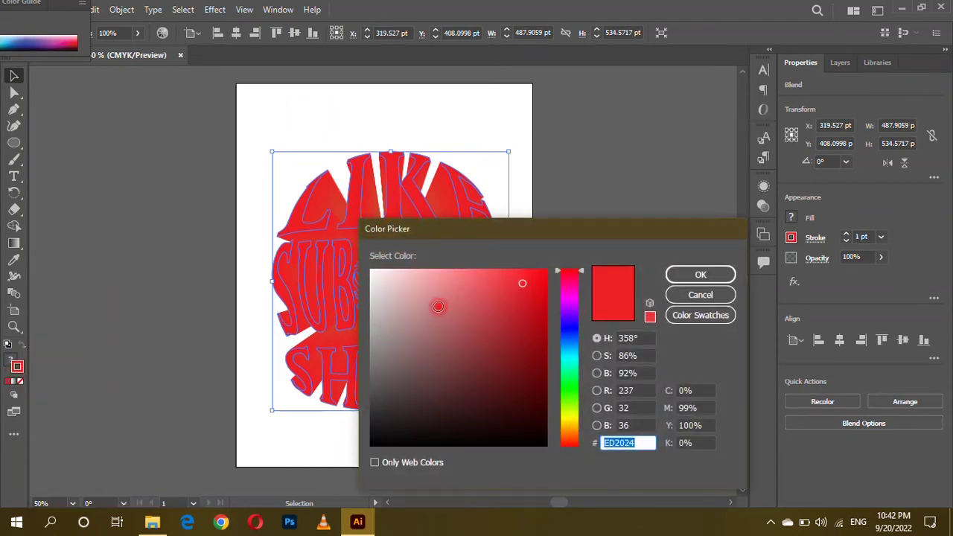
{"action": "left_click_drag", "start_coordinate": [459, 308], "coordinate": [460, 342]}
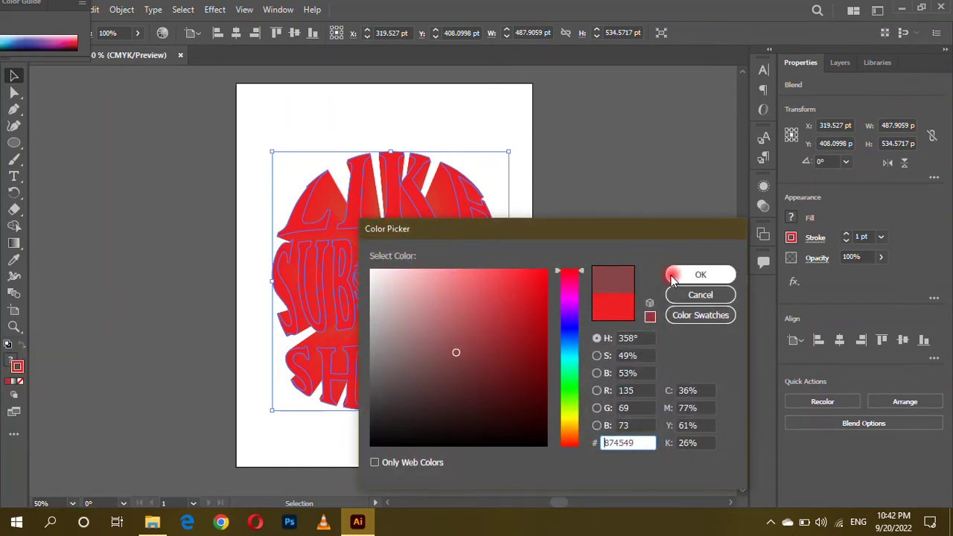
{"action": "left_click", "coordinate": [666, 276]}
{"action": "left_click", "coordinate": [234, 172]}
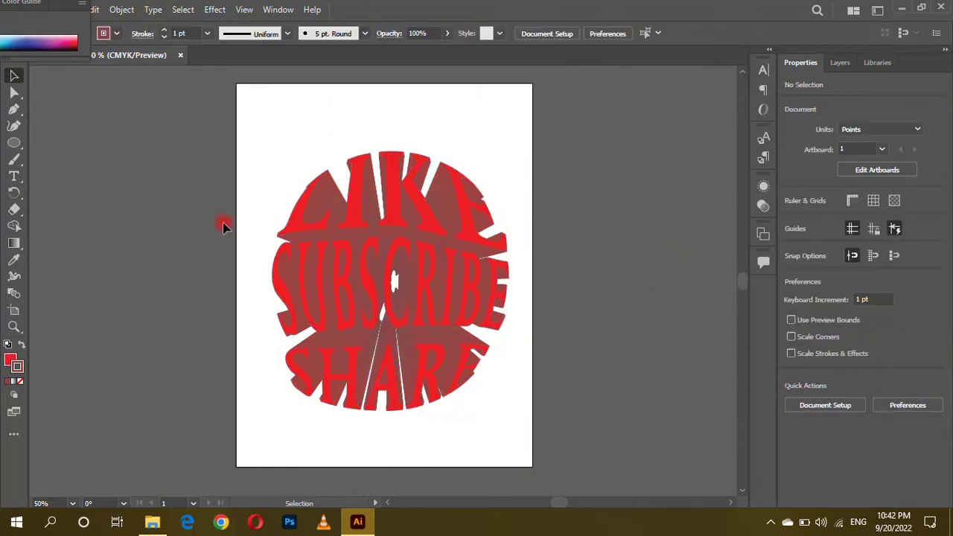
{"action": "left_click_drag", "start_coordinate": [244, 326], "coordinate": [117, 364]}
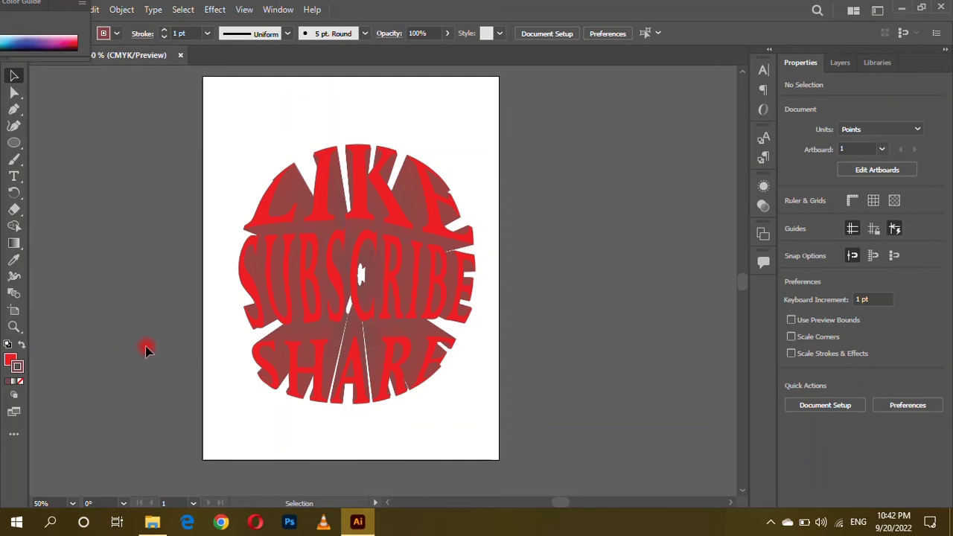
{"action": "scroll", "coordinate": [146, 350], "scroll_direction": "down", "scroll_amount": 1, "text": "alt"}
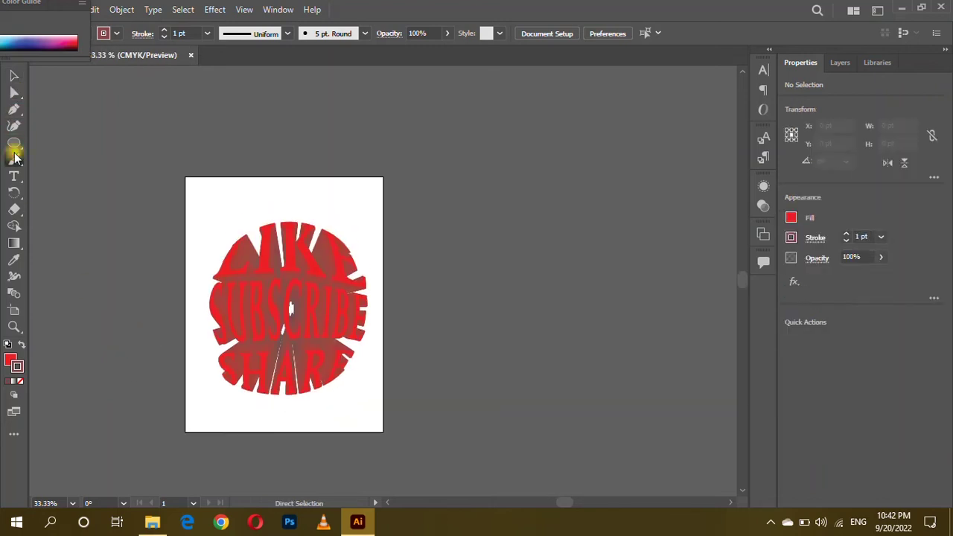
Draw a page-sized 612 × 792 pt rectangle filled with the white-to-black gradient.
{"action": "left_click_drag", "start_coordinate": [14, 143], "coordinate": [59, 140]}
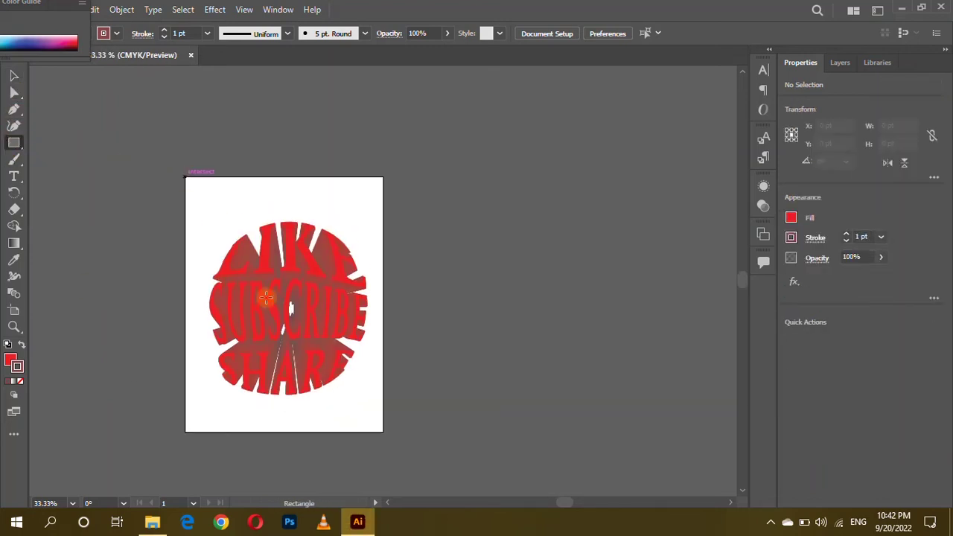
{"action": "left_click_drag", "start_coordinate": [186, 177], "coordinate": [384, 430]}
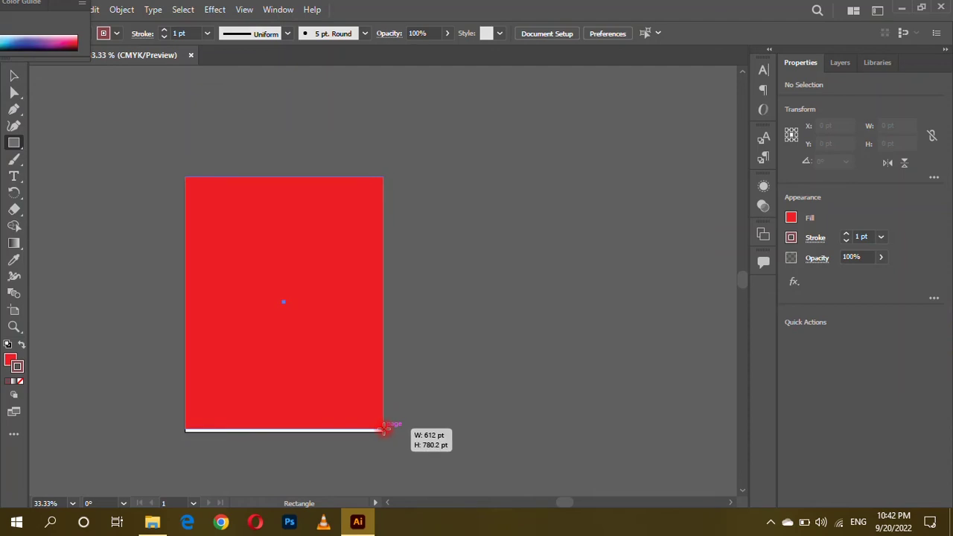
{"action": "left_click_drag", "start_coordinate": [385, 430], "coordinate": [384, 432]}
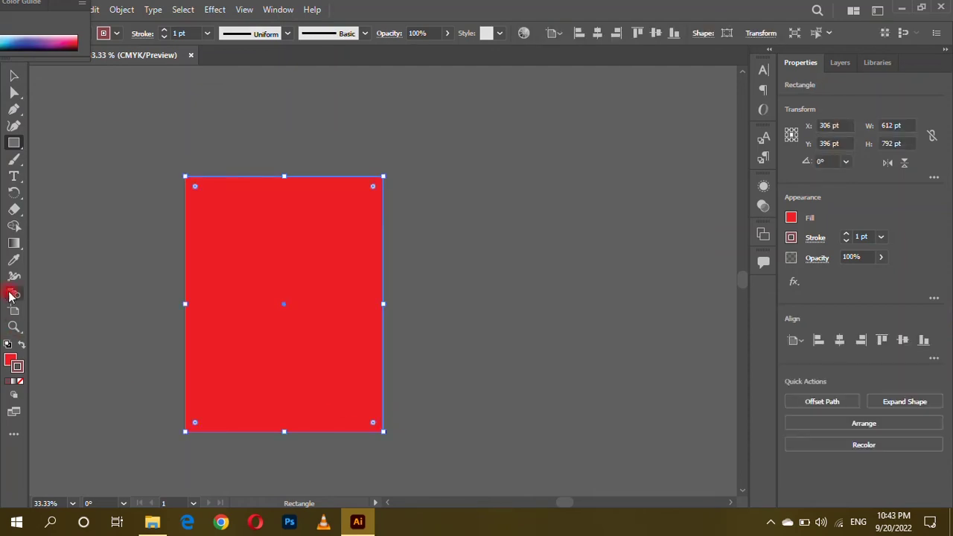
{"action": "left_click", "coordinate": [10, 362]}
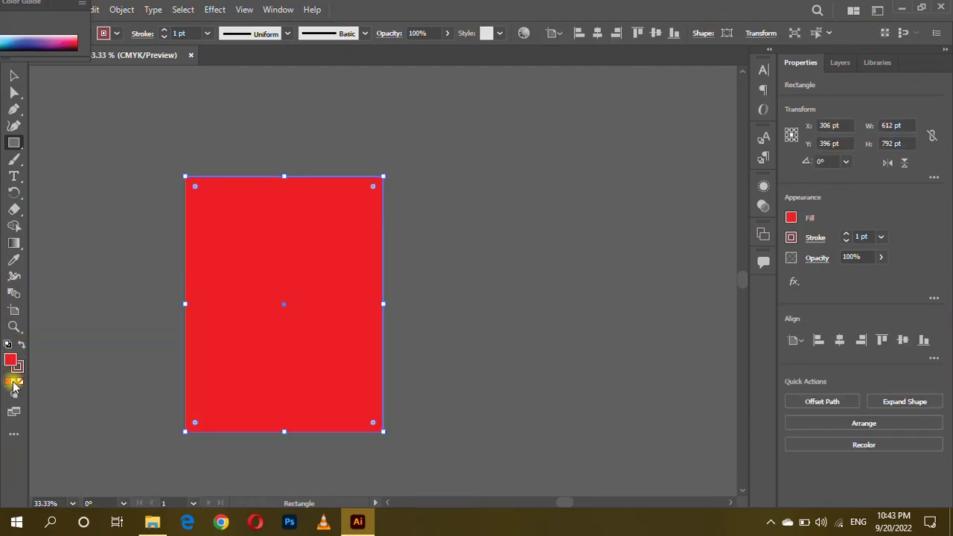
{"action": "left_click", "coordinate": [13, 383]}
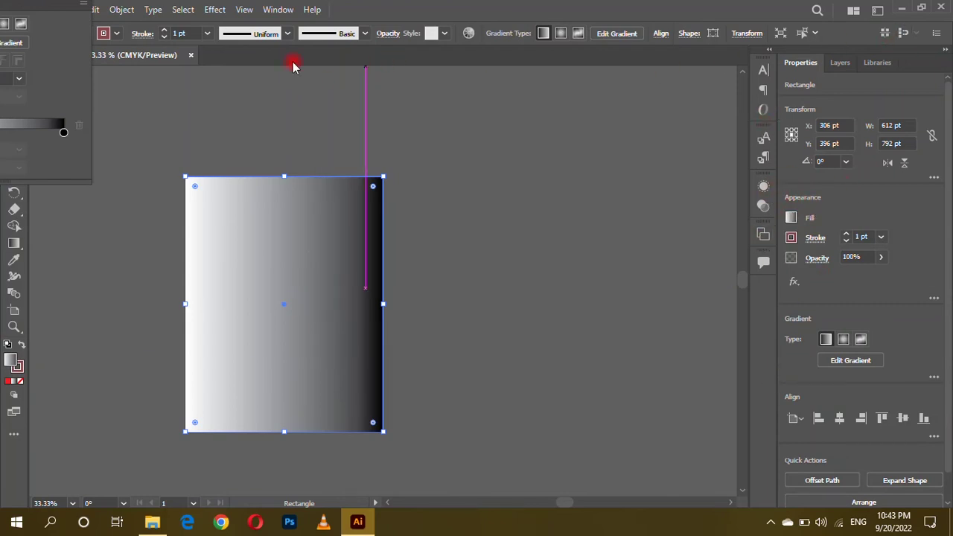
Make the gradient radial and rework its stops so the edges fade to grey.
{"action": "left_click_drag", "start_coordinate": [41, 6], "coordinate": [717, 40]}
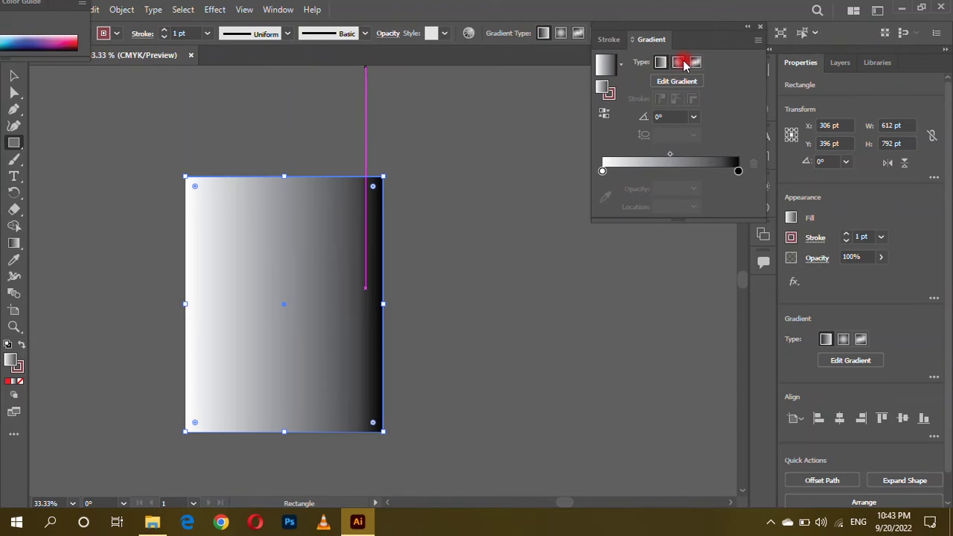
{"action": "left_click", "coordinate": [682, 63]}
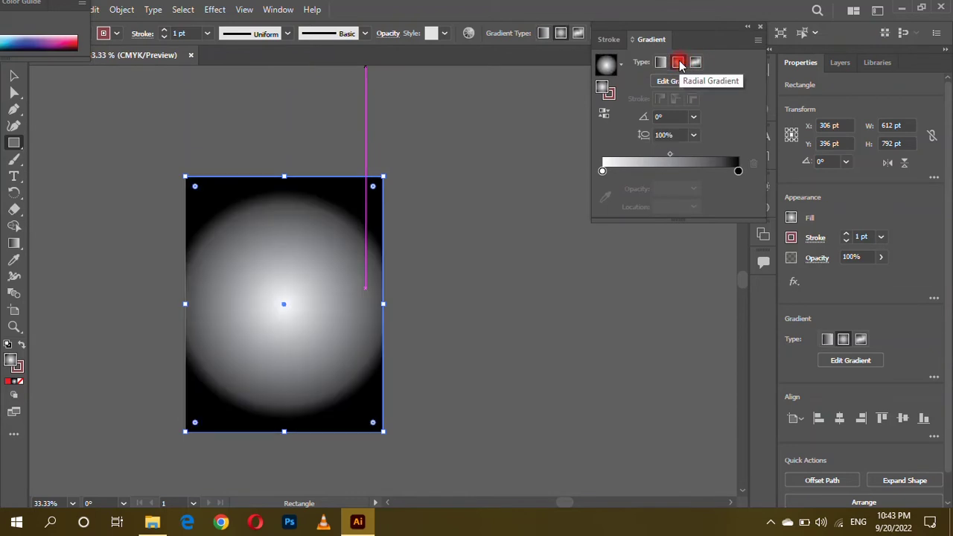
{"action": "double_click", "coordinate": [715, 172]}
{"action": "left_click", "coordinate": [771, 197]}
{"action": "left_click_drag", "start_coordinate": [742, 172], "coordinate": [691, 193]}
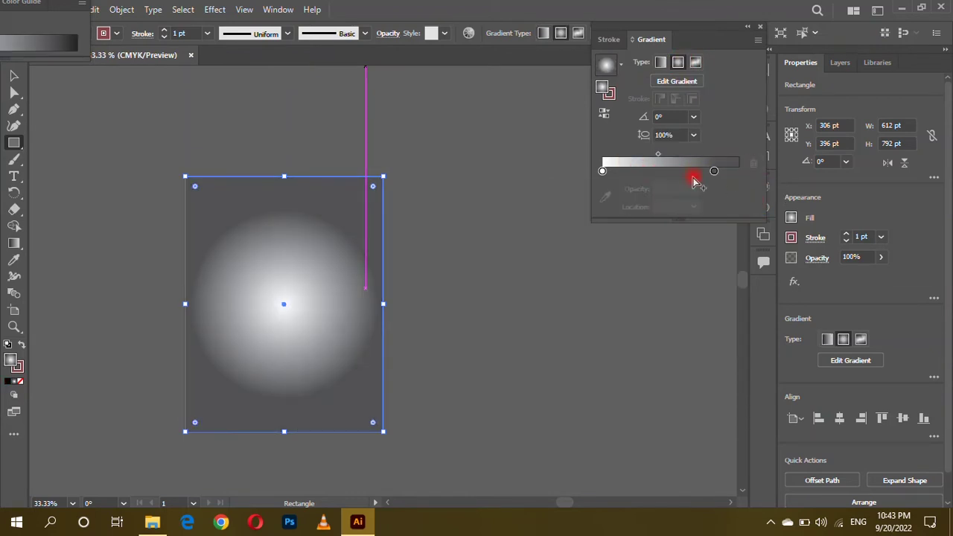
{"action": "left_click", "coordinate": [653, 172]}
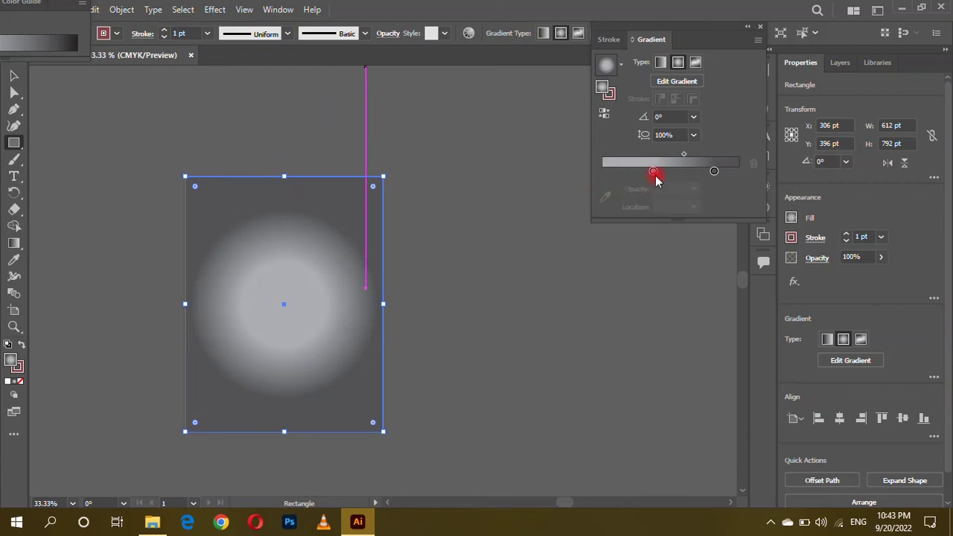
{"action": "left_click_drag", "start_coordinate": [653, 172], "coordinate": [749, 183]}
{"action": "left_click", "coordinate": [280, 259]}
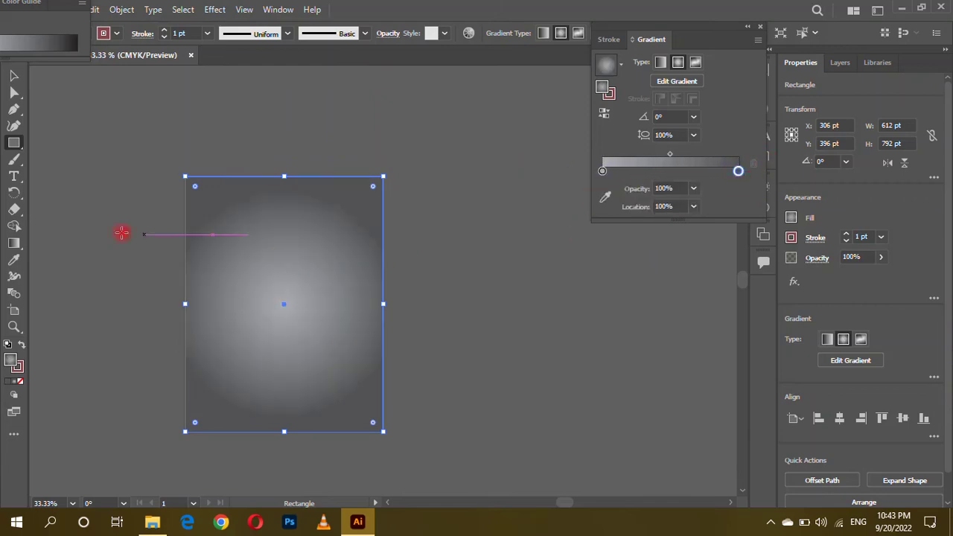
Widen the radial glow with the Gradient tool and send the rectangle behind the lettering.
{"action": "left_click", "coordinate": [17, 244]}
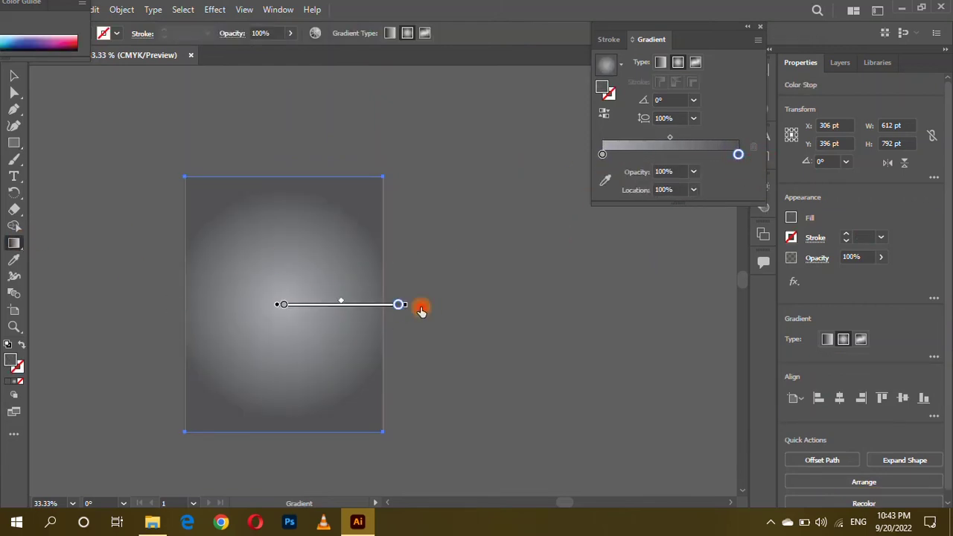
{"action": "left_click_drag", "start_coordinate": [401, 306], "coordinate": [482, 305]}
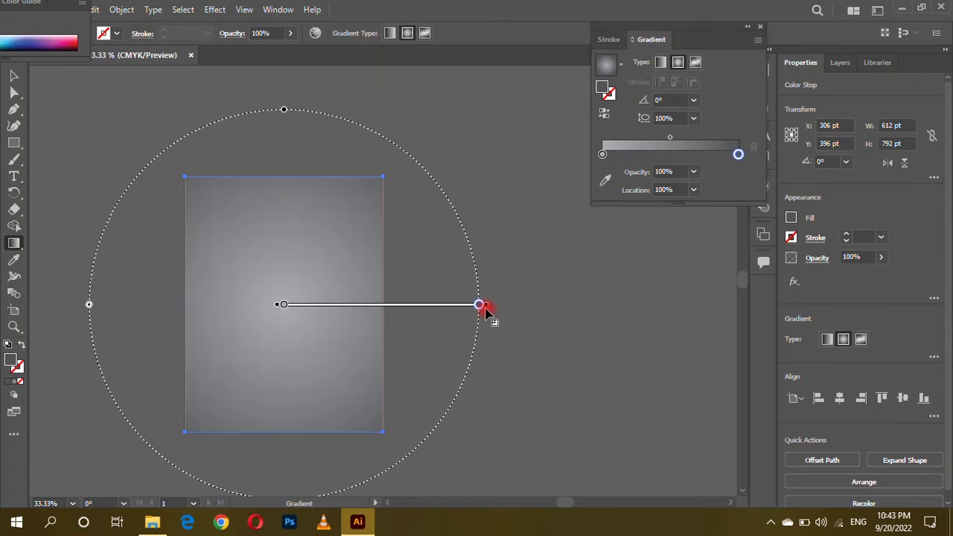
{"action": "key", "text": "v"}
{"action": "right_click", "coordinate": [311, 279]}
{"action": "mouse_move", "coordinate": [349, 437]}
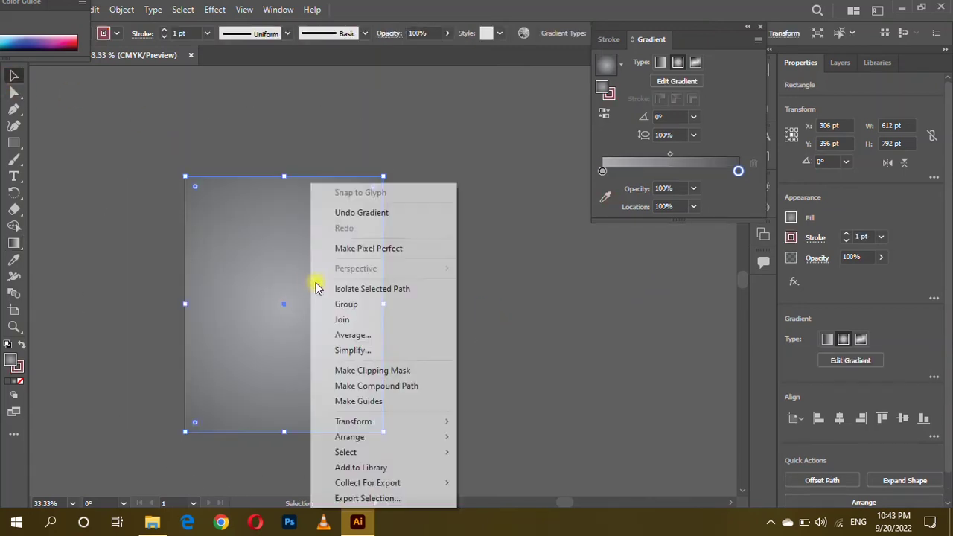
{"action": "left_click", "coordinate": [486, 468]}
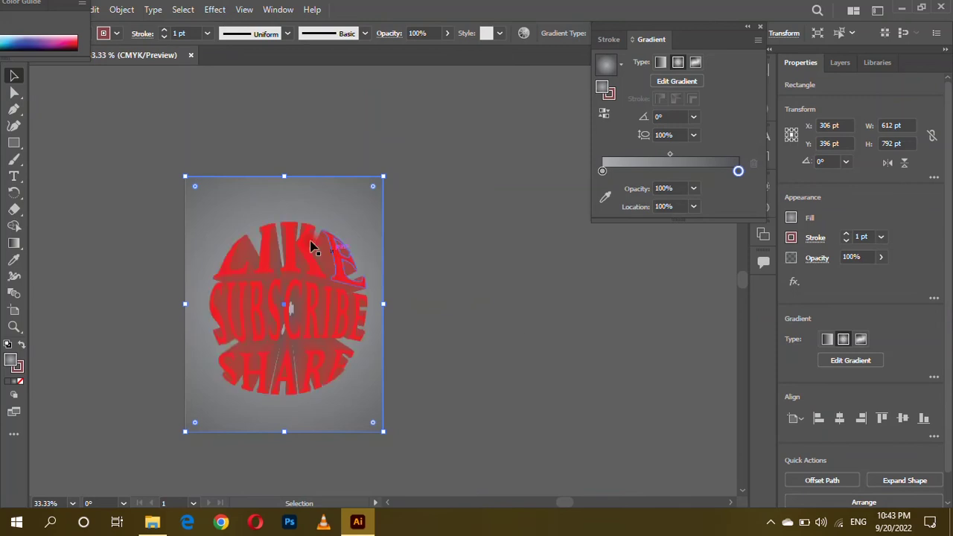
Select the LIKE SUBSCRIBE SHARE blend and browse the Effect menu without applying anything.
{"action": "left_click", "coordinate": [538, 316]}
{"action": "scroll", "coordinate": [257, 272], "scroll_direction": "up", "scroll_amount": 1}
{"action": "scroll", "coordinate": [276, 272], "scroll_direction": "up", "scroll_amount": 1}
{"action": "scroll", "coordinate": [273, 272], "scroll_direction": "down", "scroll_amount": 1}
{"action": "scroll", "coordinate": [224, 287], "scroll_direction": "up", "scroll_amount": 1}
{"action": "scroll", "coordinate": [488, 417], "scroll_direction": "down", "scroll_amount": 2}
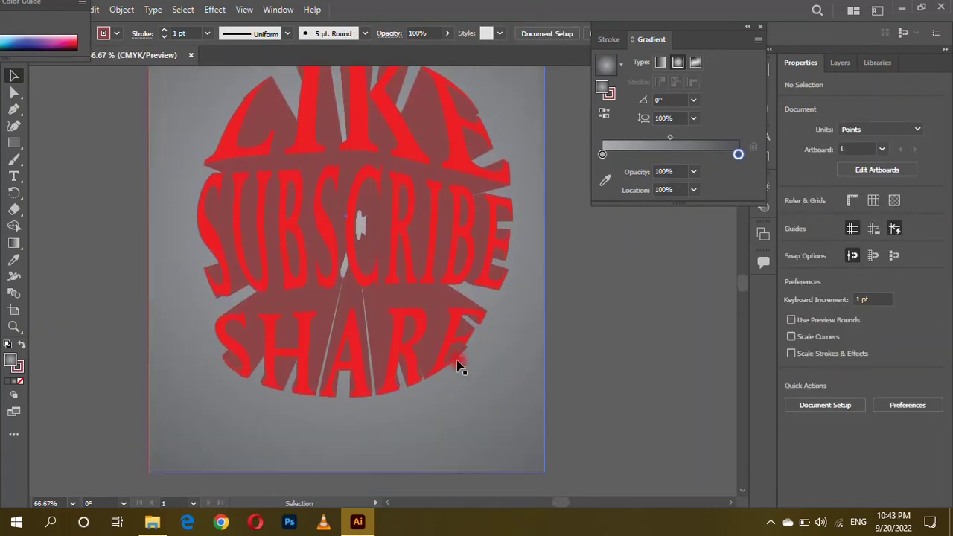
{"action": "left_click", "coordinate": [410, 330]}
{"action": "left_click", "coordinate": [214, 9]}
{"action": "mouse_move", "coordinate": [233, 167]}
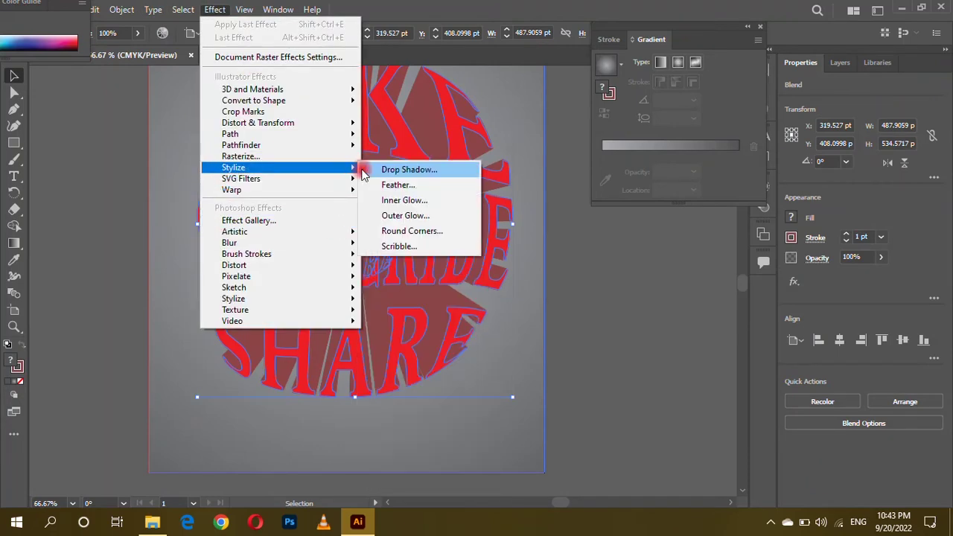
{"action": "left_click", "coordinate": [14, 145]}
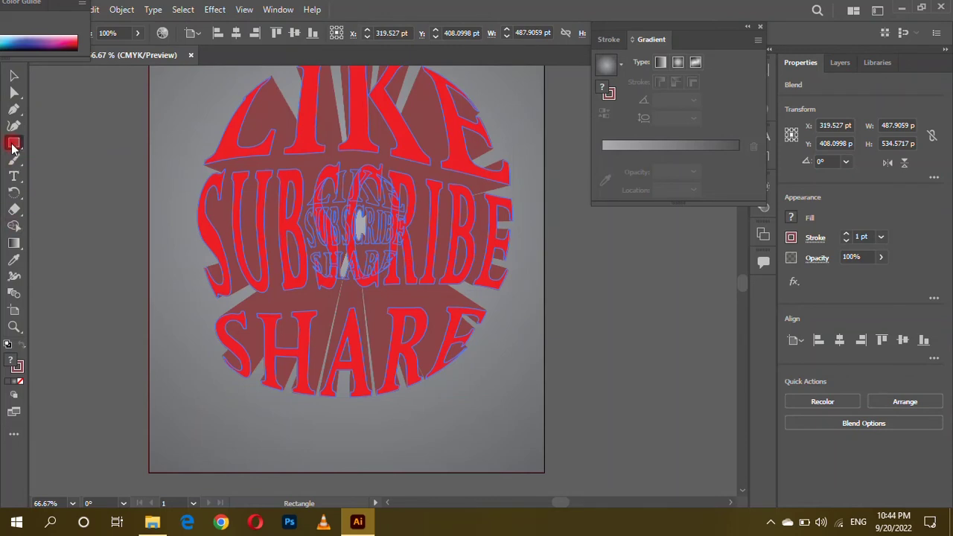
Draw a wide ellipse, about 287 × 48 pt, below the red text.
{"action": "left_click_drag", "start_coordinate": [11, 147], "coordinate": [60, 158]}
{"action": "scroll", "coordinate": [290, 388], "scroll_direction": "down", "scroll_amount": 2}
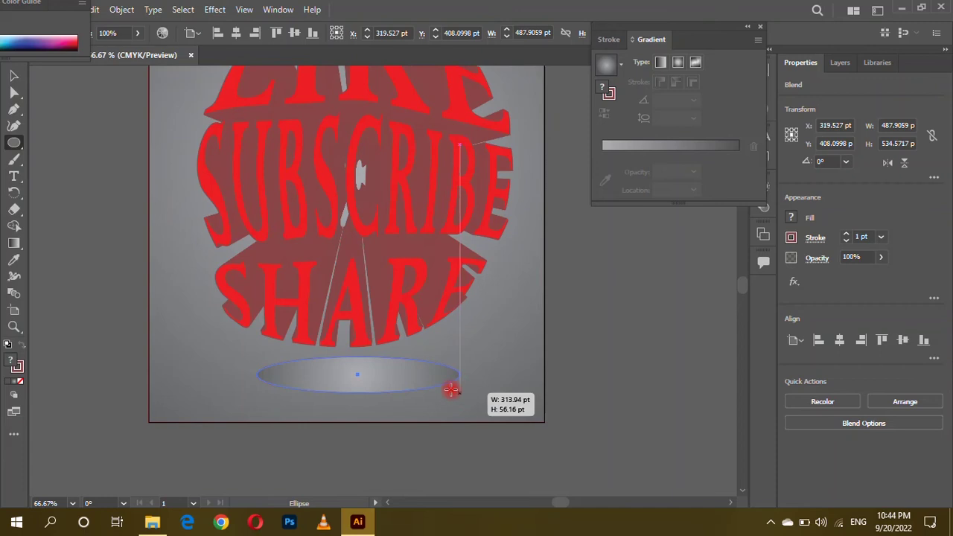
{"action": "left_click_drag", "start_coordinate": [257, 357], "coordinate": [442, 386]}
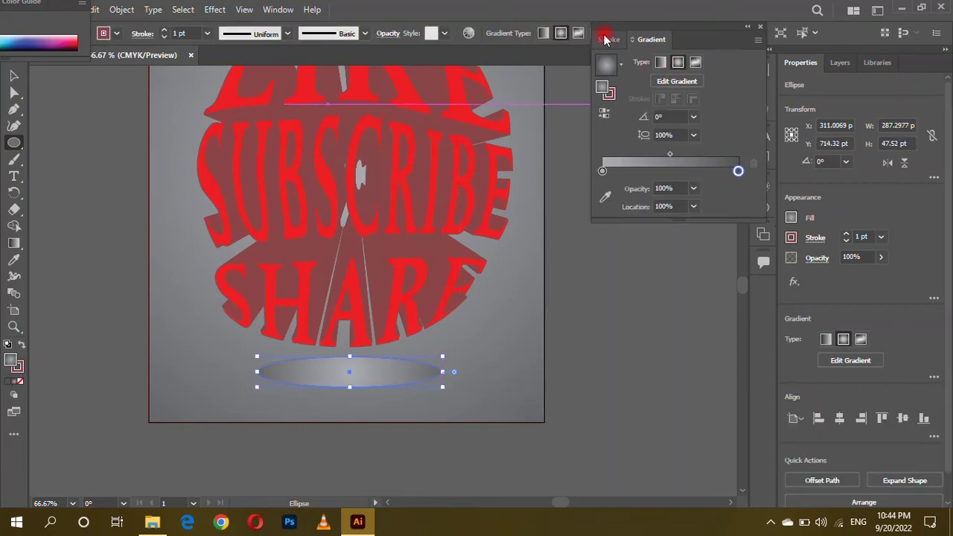
{"action": "left_click", "coordinate": [761, 28]}
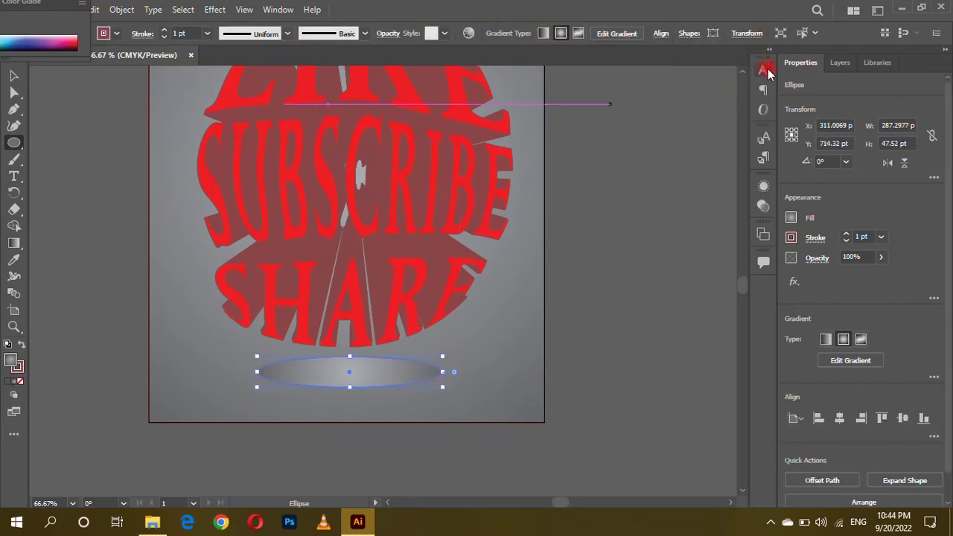
{"action": "left_click", "coordinate": [840, 63]}
{"action": "left_click", "coordinate": [878, 63]}
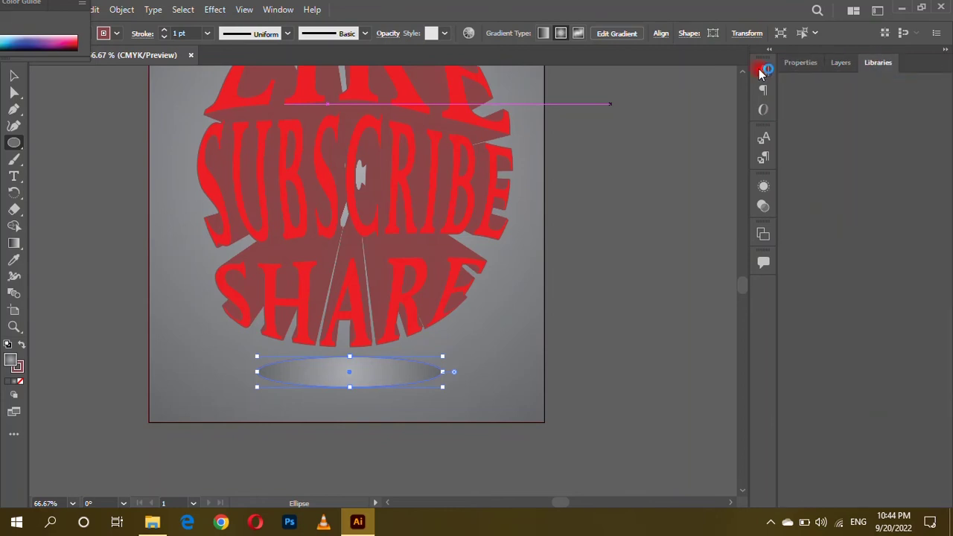
Fill the ellipse near-black and set its stroke to None.
{"action": "double_click", "coordinate": [13, 365]}
{"action": "left_click_drag", "start_coordinate": [403, 358], "coordinate": [355, 469]}
{"action": "left_click", "coordinate": [701, 275]}
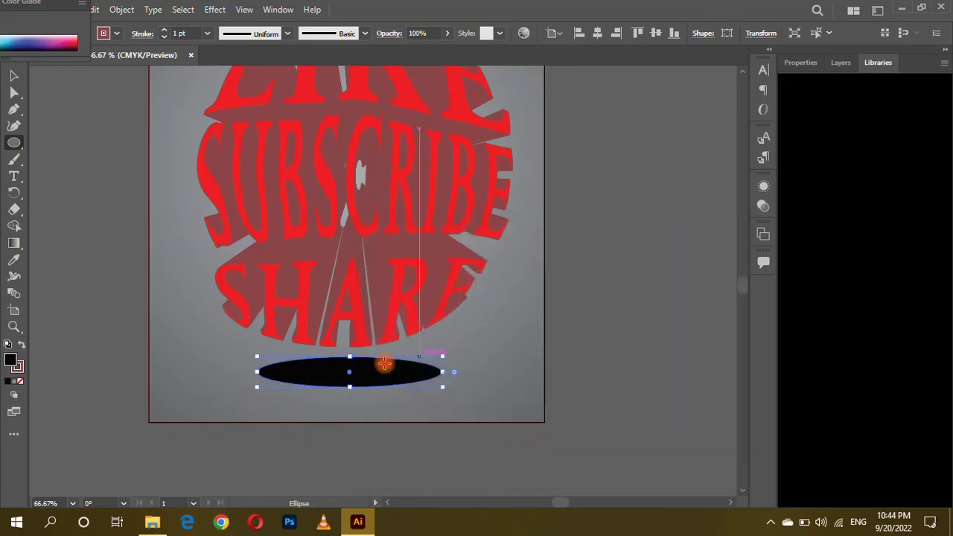
{"action": "left_click", "coordinate": [20, 381]}
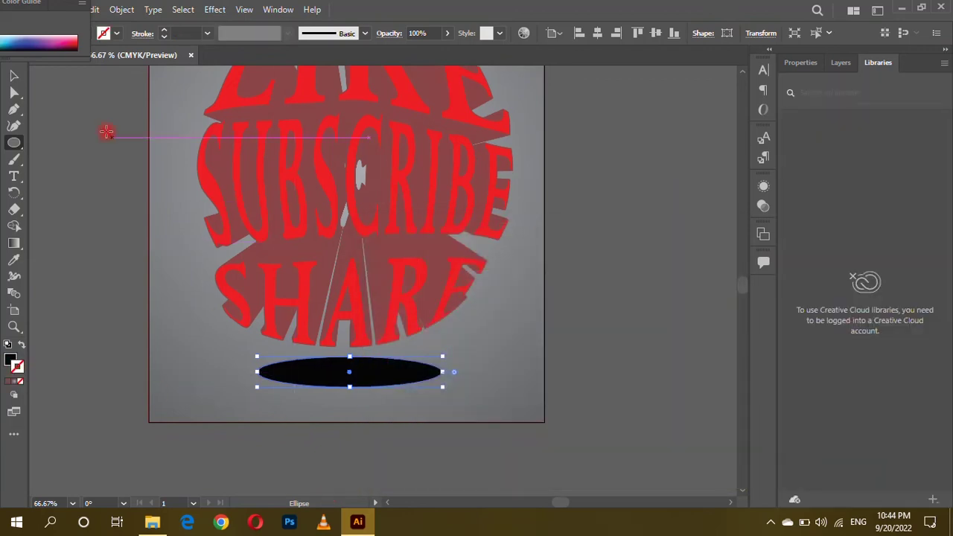
{"action": "left_click", "coordinate": [13, 75]}
Nudge the black ellipse slightly right and apply a Gaussian Blur to it.
{"action": "left_click_drag", "start_coordinate": [289, 372], "coordinate": [292, 372]}
{"action": "left_click", "coordinate": [215, 9]}
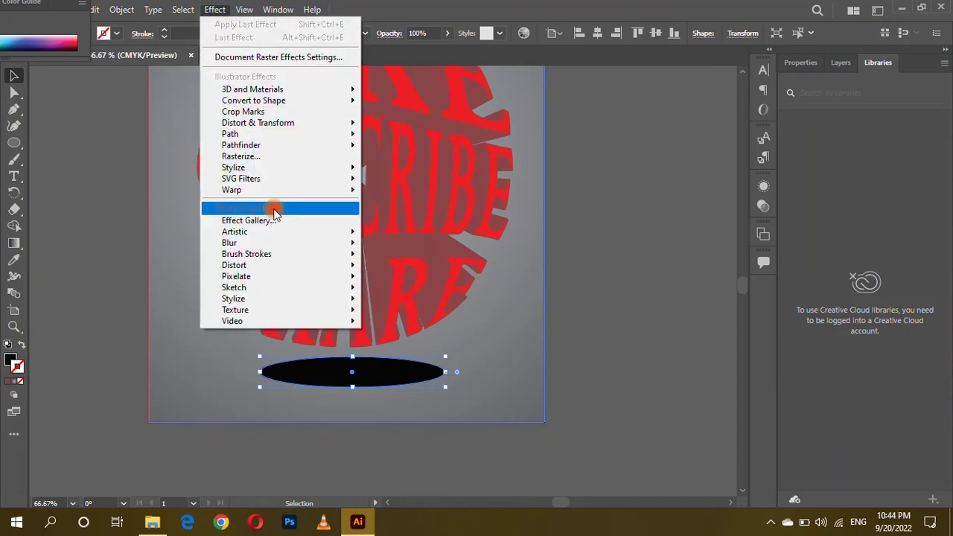
{"action": "left_click", "coordinate": [378, 250]}
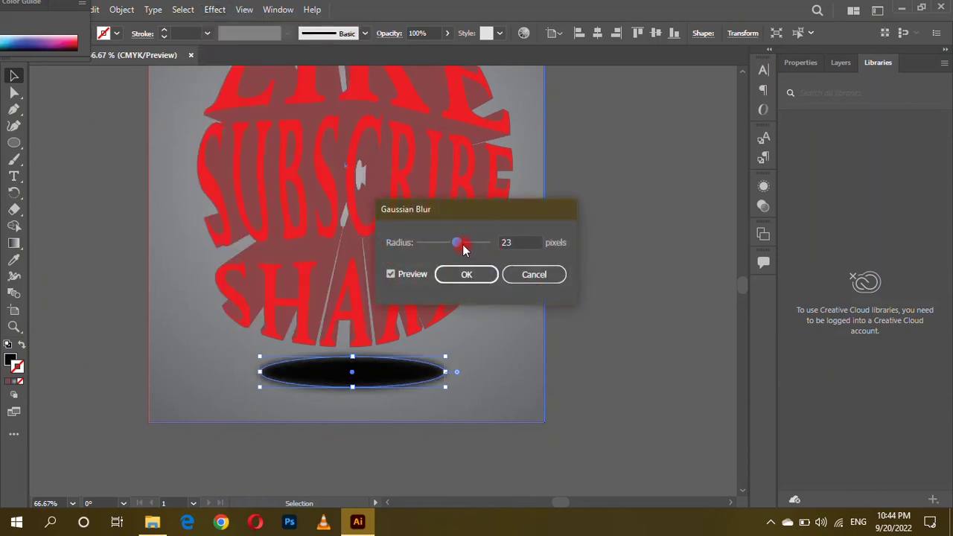
{"action": "left_click_drag", "start_coordinate": [462, 249], "coordinate": [467, 250]}
{"action": "left_click", "coordinate": [468, 274]}
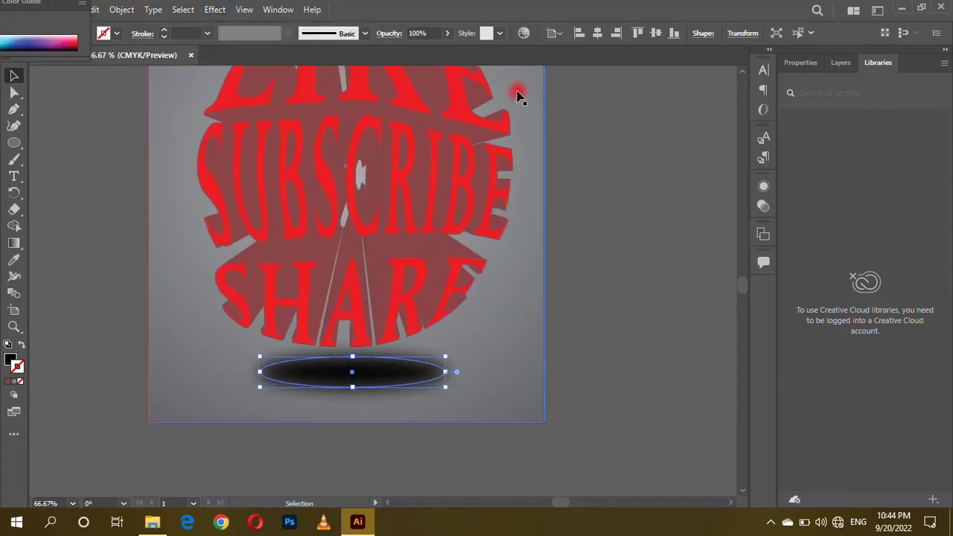
Lower the ellipse's opacity to 61% and stretch it wider under the text.
{"action": "left_click", "coordinate": [448, 33]}
{"action": "left_click", "coordinate": [425, 50]}
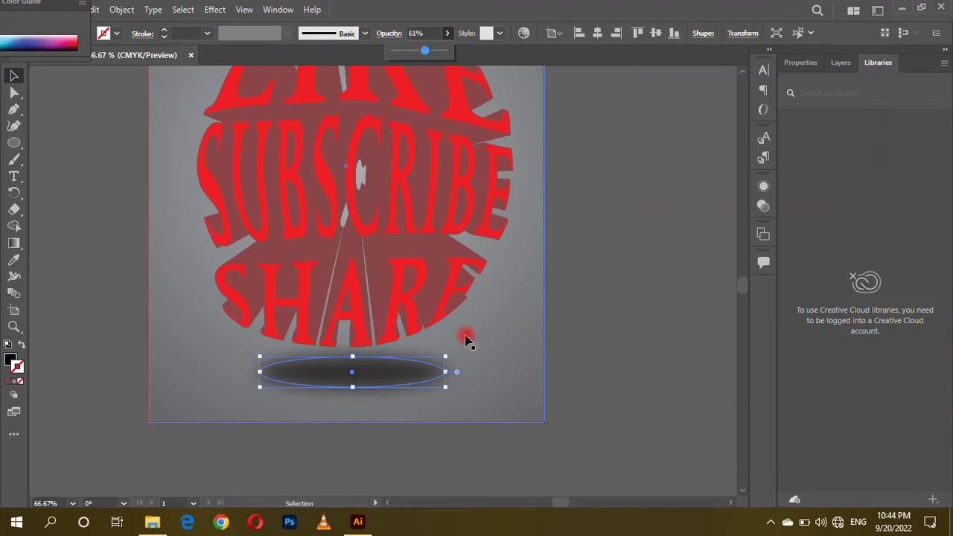
{"action": "left_click_drag", "start_coordinate": [443, 381], "coordinate": [520, 376]}
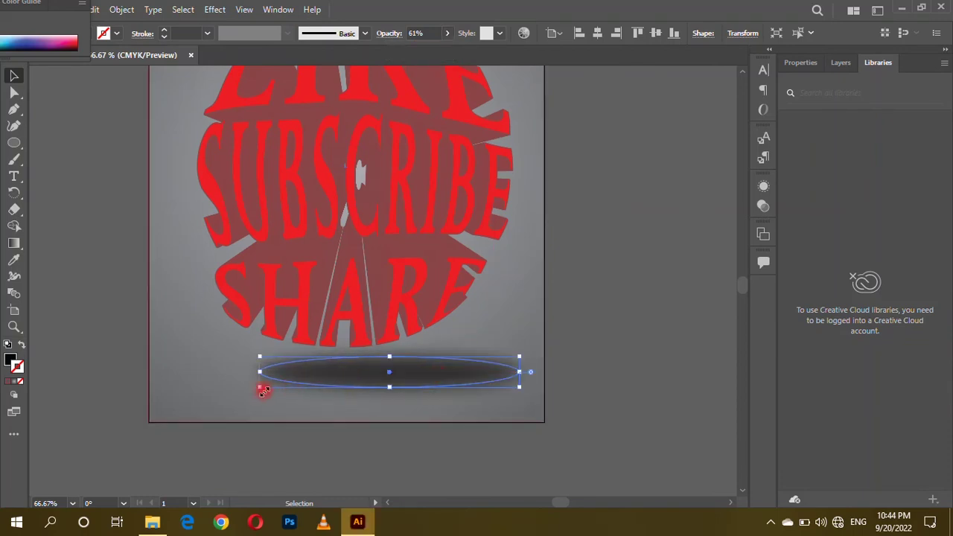
{"action": "left_click_drag", "start_coordinate": [251, 395], "coordinate": [228, 398]}
{"action": "left_click_drag", "start_coordinate": [435, 387], "coordinate": [400, 385]}
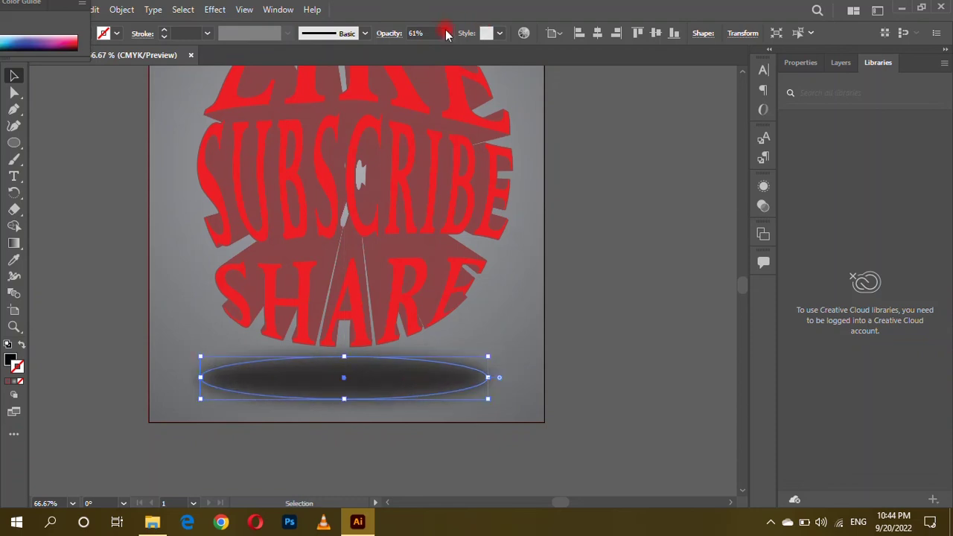
{"action": "left_click", "coordinate": [630, 380]}
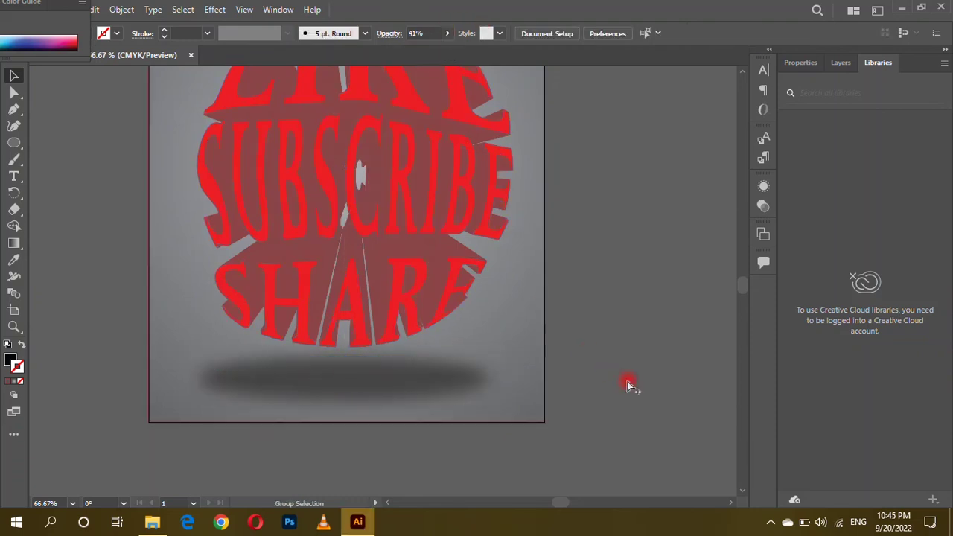
Scale the red text circle down to about 426 × 467 pt and raise the shadow closer.
{"action": "scroll", "coordinate": [631, 380], "scroll_direction": "down", "scroll_amount": 3}
{"action": "left_click", "coordinate": [514, 302]}
{"action": "left_click_drag", "start_coordinate": [580, 361], "coordinate": [579, 353]}
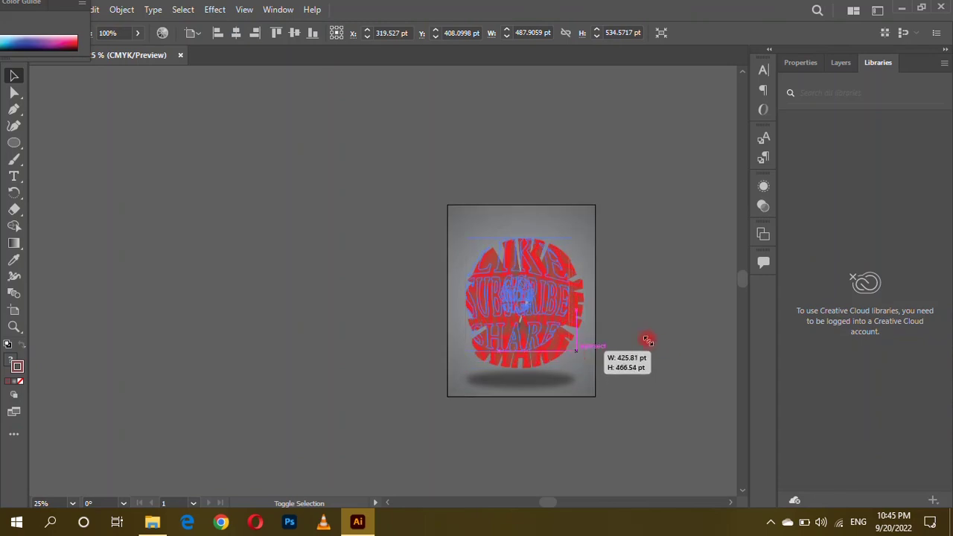
{"action": "left_click_drag", "start_coordinate": [648, 340], "coordinate": [642, 340]}
{"action": "scroll", "coordinate": [596, 327], "scroll_direction": "up", "scroll_amount": 3}
{"action": "scroll", "coordinate": [491, 365], "scroll_direction": "down", "scroll_amount": 1}
{"action": "left_click_drag", "start_coordinate": [445, 427], "coordinate": [444, 407]}
{"action": "left_click_drag", "start_coordinate": [422, 315], "coordinate": [429, 314]}
Narrow the shadow ellipse, recentre it under the text, and set its opacity to 28%.
{"action": "left_click", "coordinate": [438, 408]}
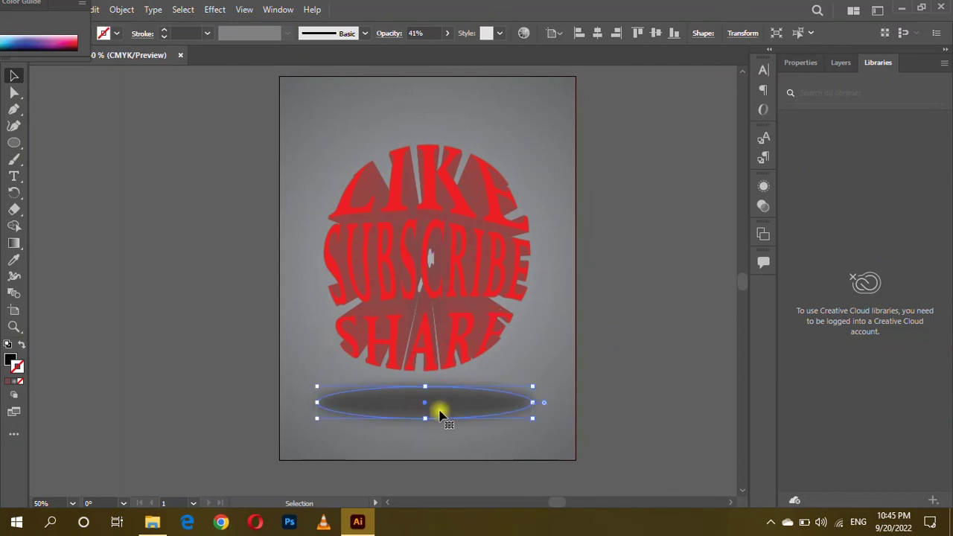
{"action": "left_click_drag", "start_coordinate": [533, 416], "coordinate": [522, 415]}
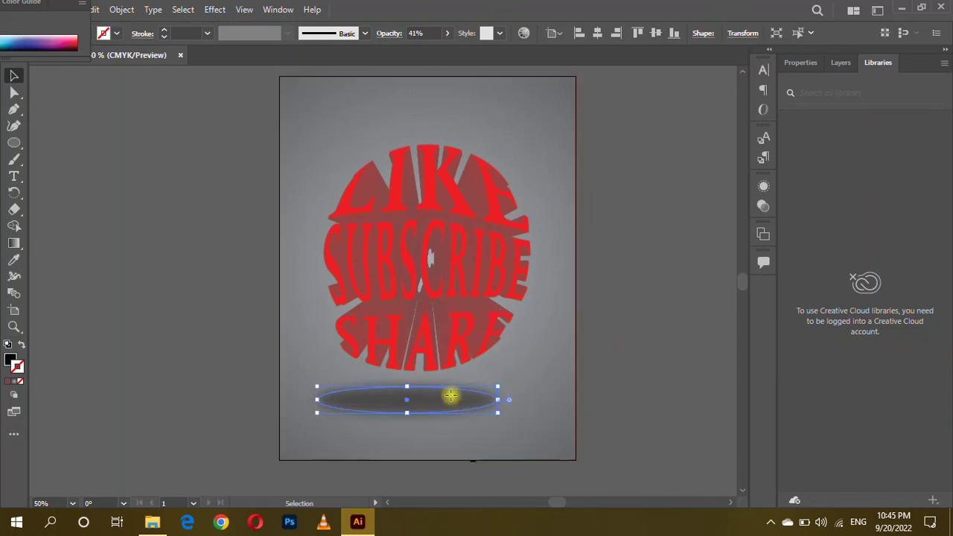
{"action": "left_click_drag", "start_coordinate": [452, 395], "coordinate": [466, 399]}
{"action": "left_click", "coordinate": [448, 35]}
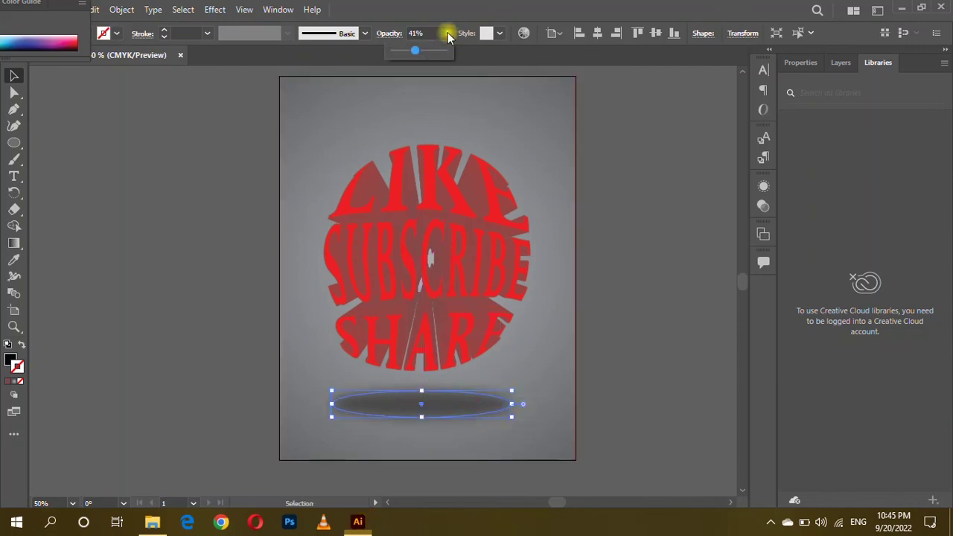
{"action": "left_click_drag", "start_coordinate": [409, 54], "coordinate": [407, 52]}
{"action": "left_click", "coordinate": [564, 320]}
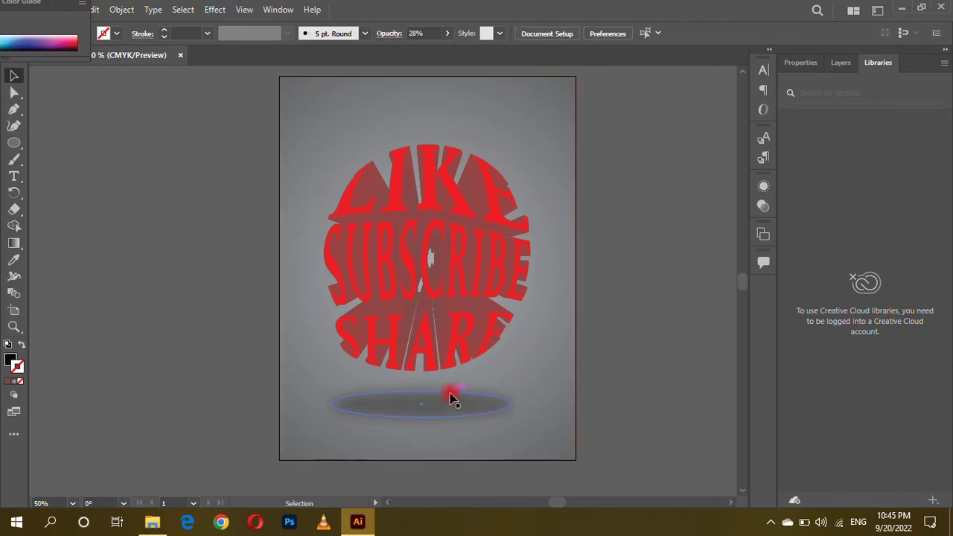
{"action": "scroll", "coordinate": [541, 454], "scroll_direction": "up", "scroll_amount": 1}
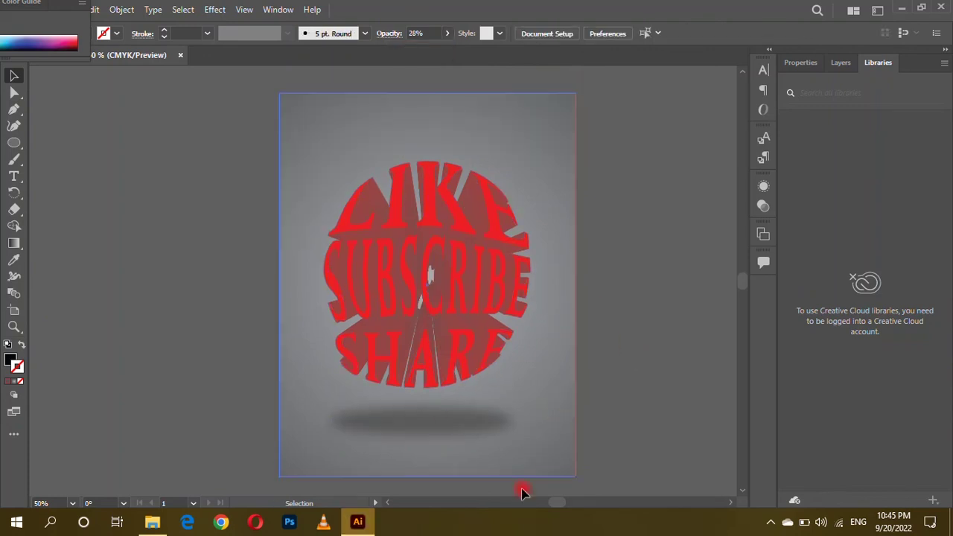